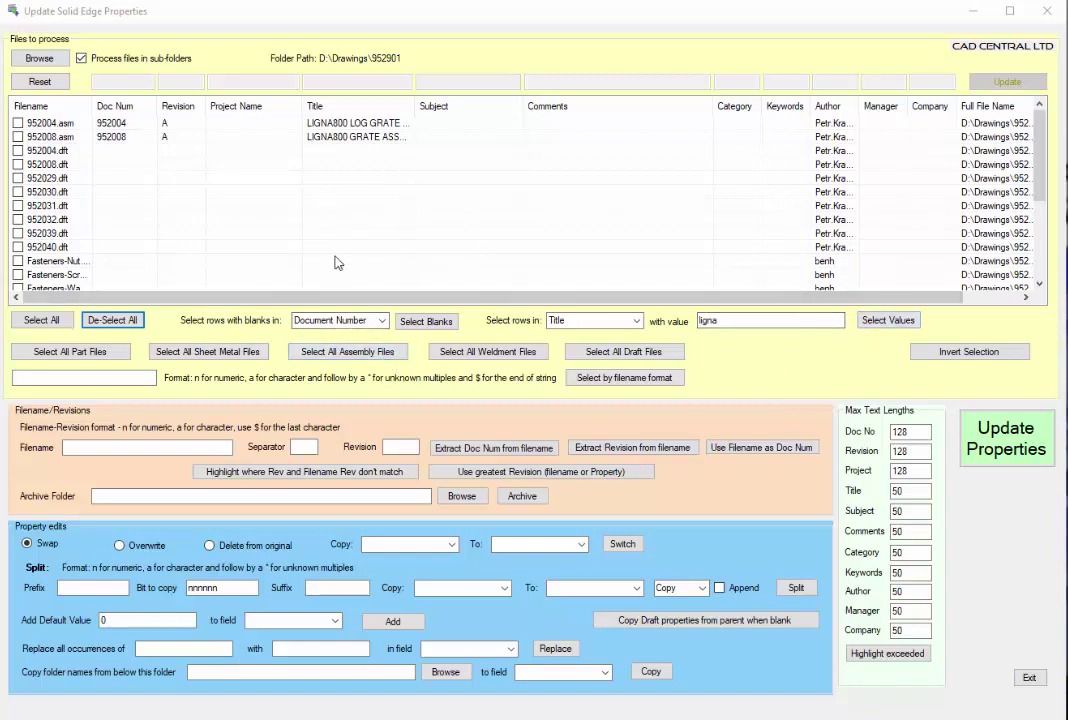
Try ticking the assembly, draft and sheet metal files, then clear all ticks.
{"action": "scroll", "coordinate": [200, 172], "scroll_direction": "down", "scroll_amount": 3}
{"action": "scroll", "coordinate": [197, 170], "scroll_direction": "up", "scroll_amount": 3}
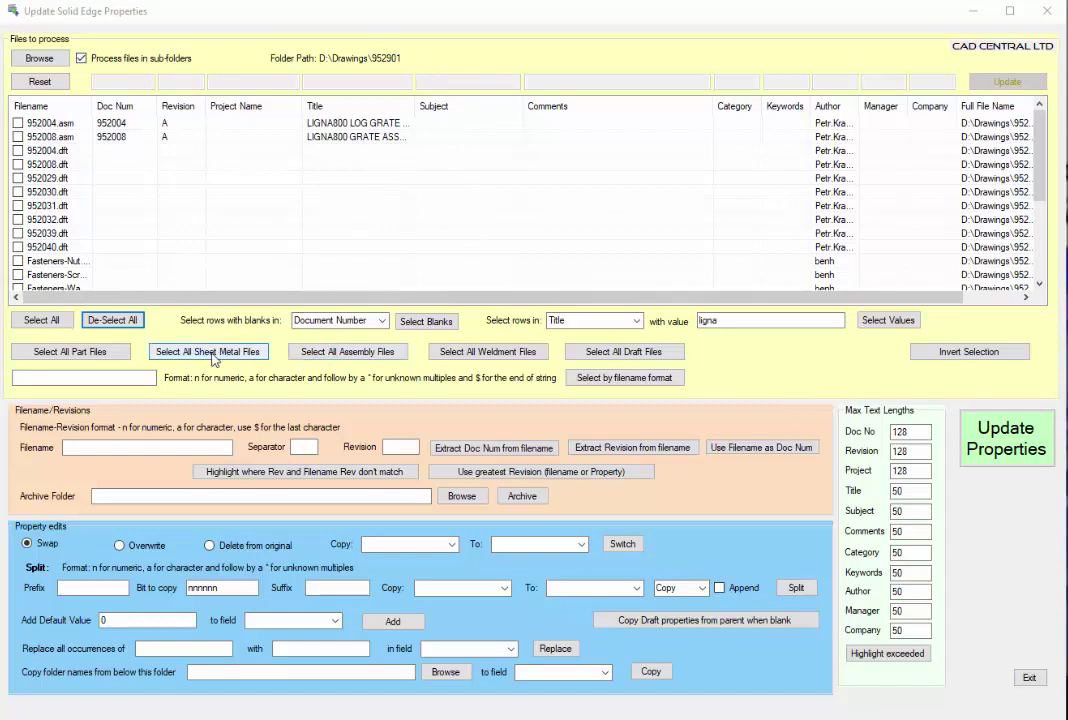
{"action": "left_click", "coordinate": [349, 355]}
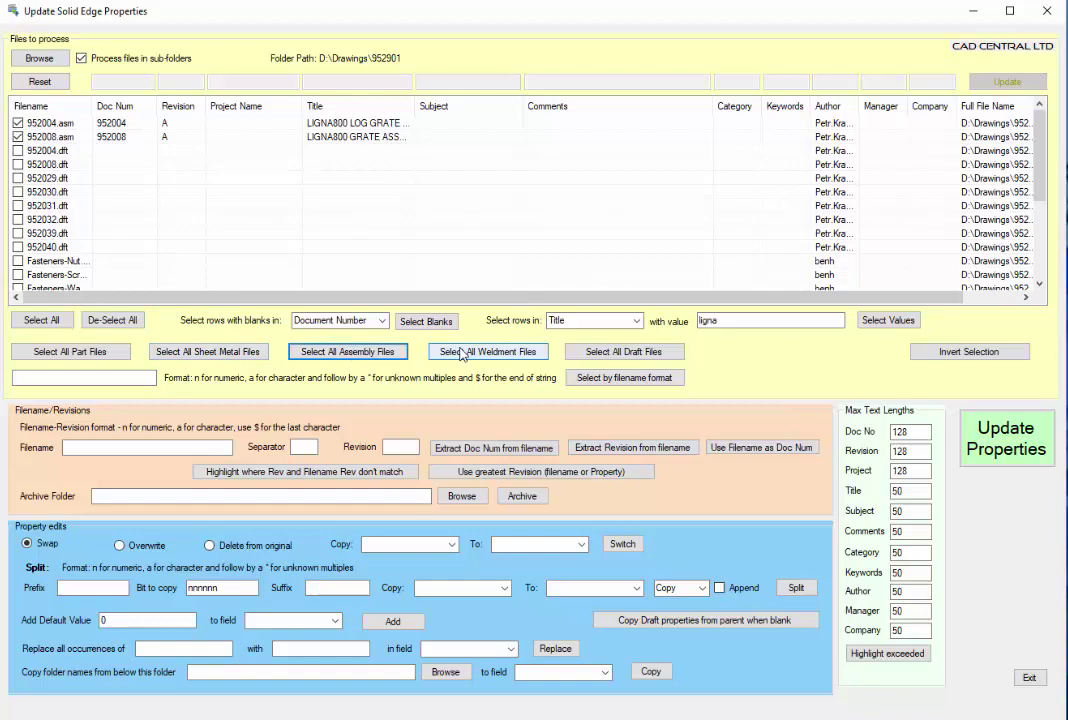
{"action": "left_click", "coordinate": [605, 351]}
{"action": "scroll", "coordinate": [275, 215], "scroll_direction": "down", "scroll_amount": 3}
{"action": "scroll", "coordinate": [277, 215], "scroll_direction": "up", "scroll_amount": 3}
{"action": "scroll", "coordinate": [233, 185], "scroll_direction": "down", "scroll_amount": 3}
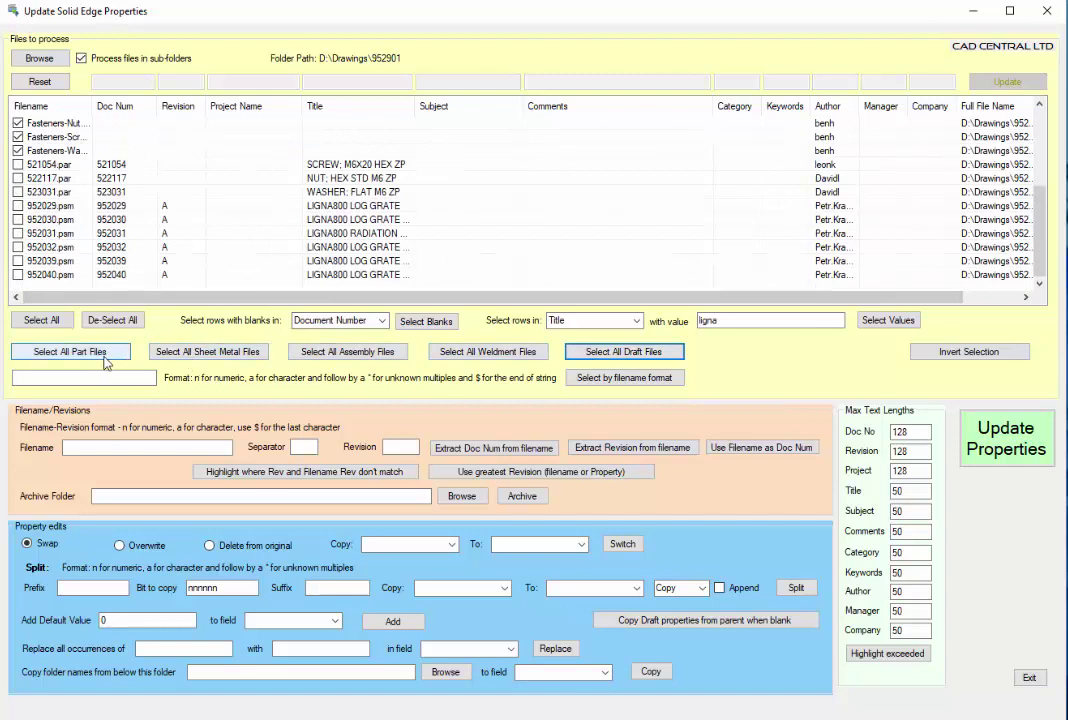
{"action": "left_click", "coordinate": [190, 353]}
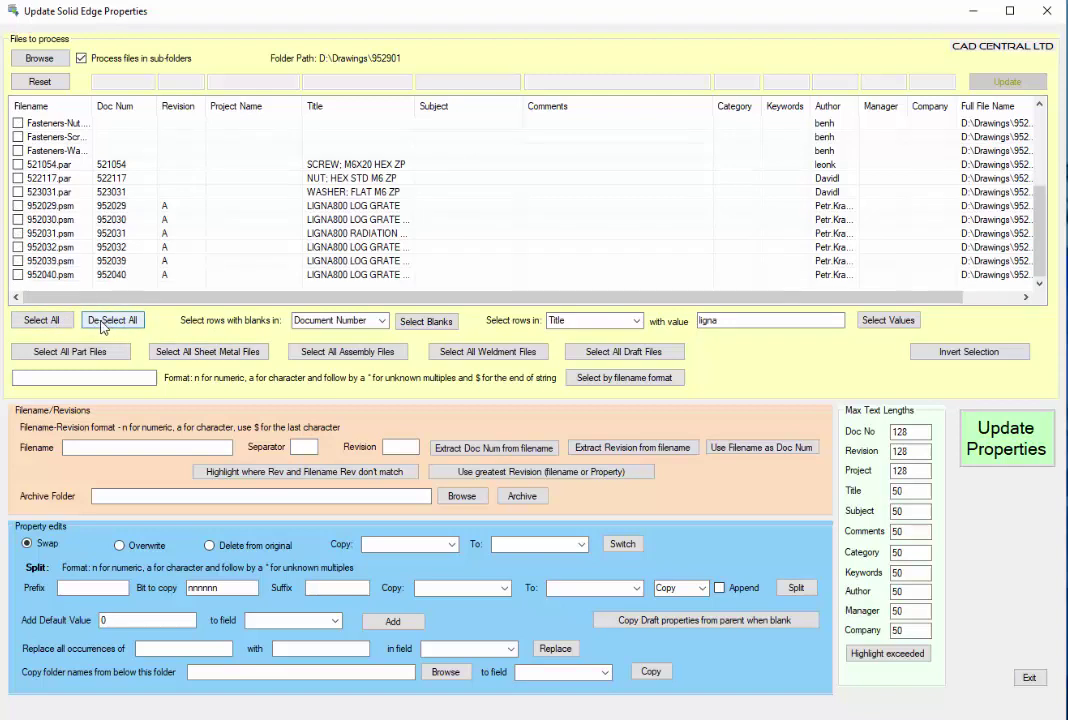
{"action": "left_click", "coordinate": [110, 320]}
{"action": "scroll", "coordinate": [179, 267], "scroll_direction": "up", "scroll_amount": 3}
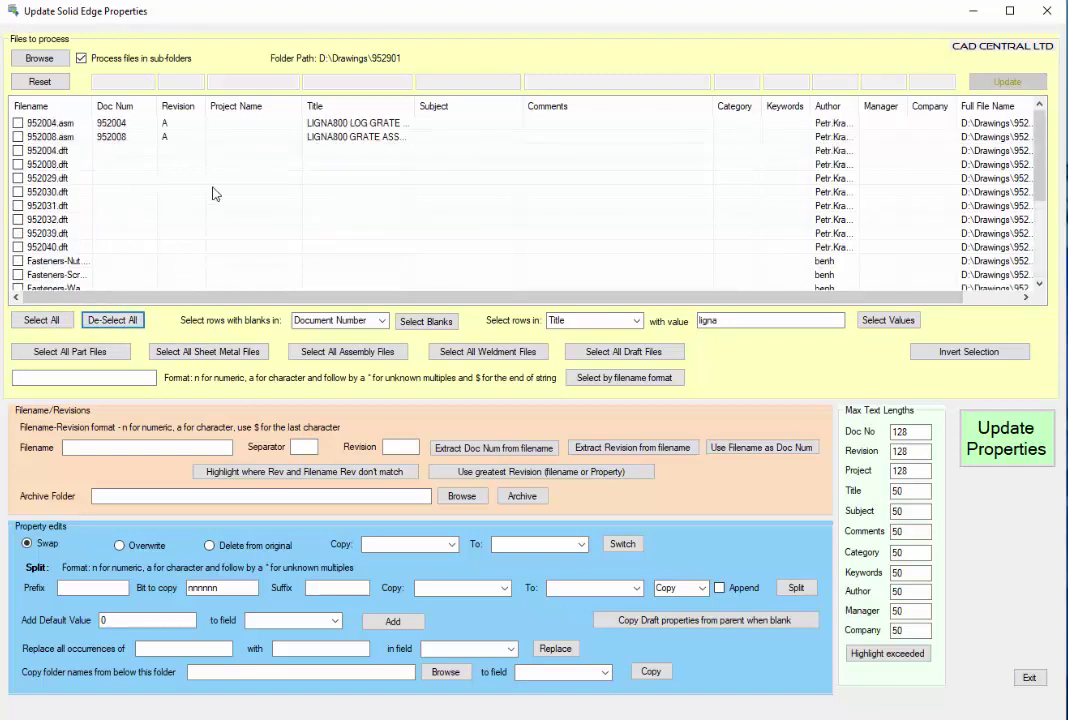
Tick files with a blank Document Number, then clear the selection again.
{"action": "left_click", "coordinate": [381, 321]}
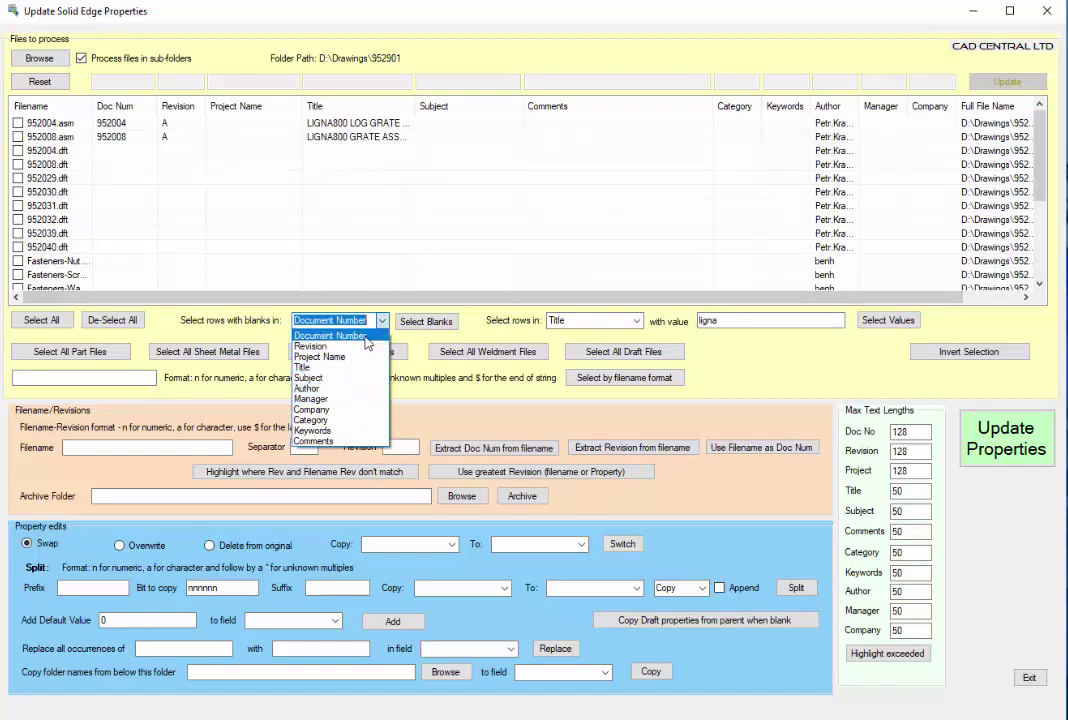
{"action": "left_click", "coordinate": [361, 335]}
{"action": "left_click", "coordinate": [426, 321]}
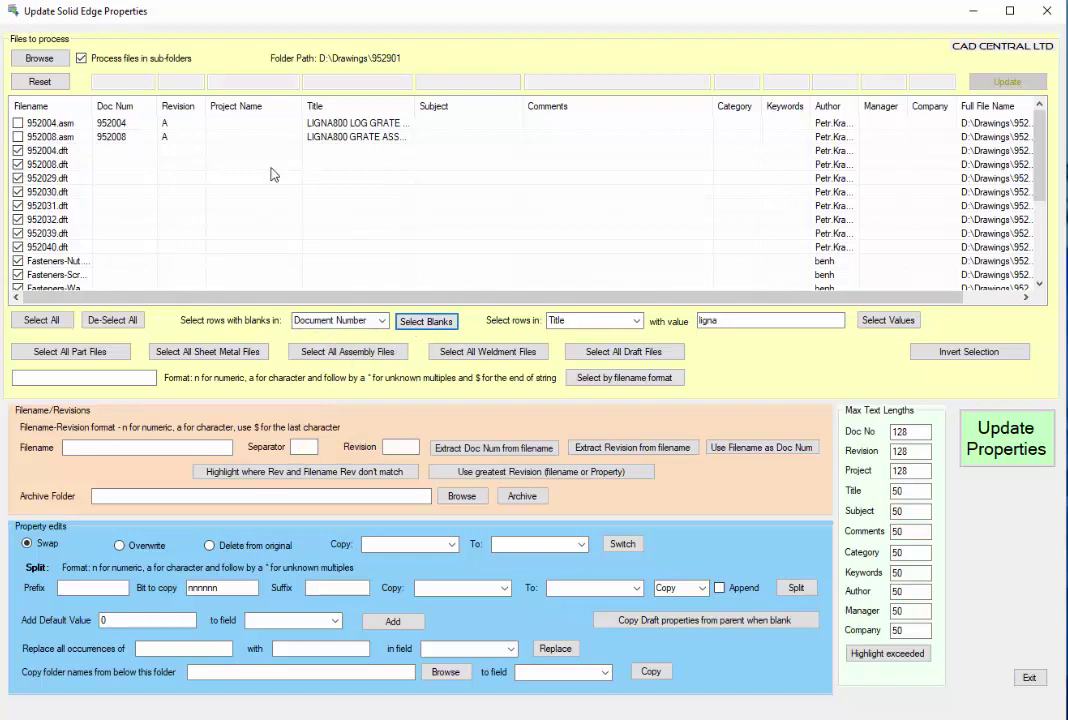
{"action": "scroll", "coordinate": [270, 168], "scroll_direction": "down", "scroll_amount": 3}
{"action": "scroll", "coordinate": [270, 168], "scroll_direction": "up", "scroll_amount": 3}
{"action": "left_click", "coordinate": [111, 321]}
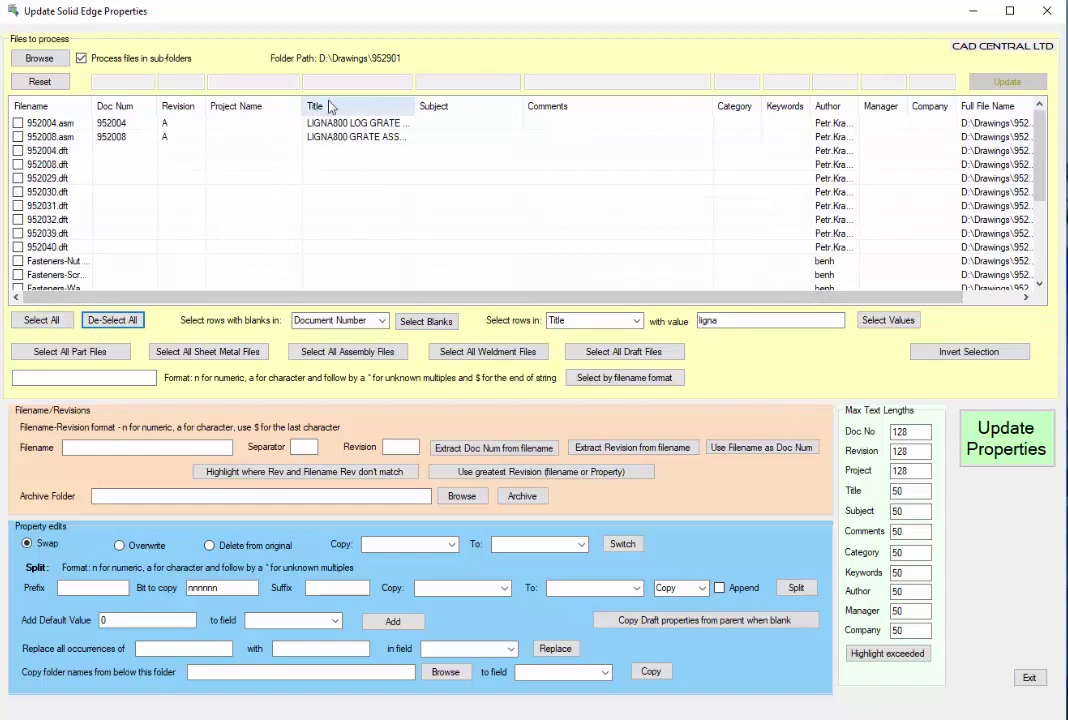
Tick the files whose Title contains 'ligna': 952004.asm and 952008.asm.
{"action": "left_click", "coordinate": [580, 321]}
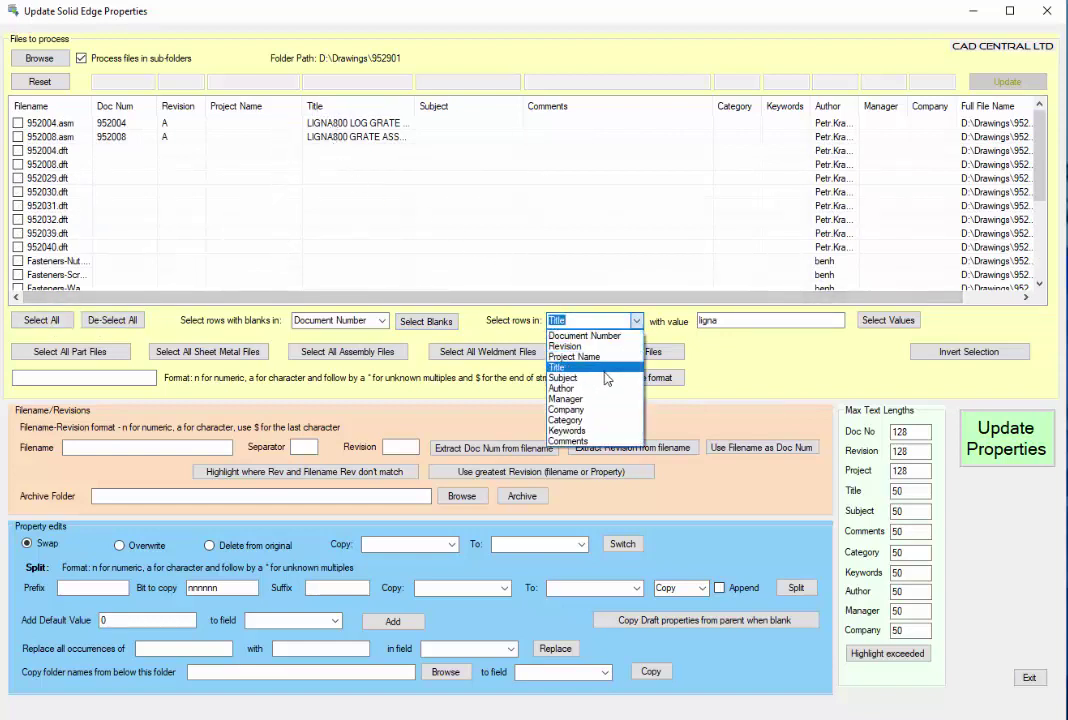
{"action": "left_click", "coordinate": [739, 321]}
{"action": "double_click", "coordinate": [739, 321]}
{"action": "left_click", "coordinate": [888, 320]}
{"action": "scroll", "coordinate": [171, 152], "scroll_direction": "down", "scroll_amount": 4}
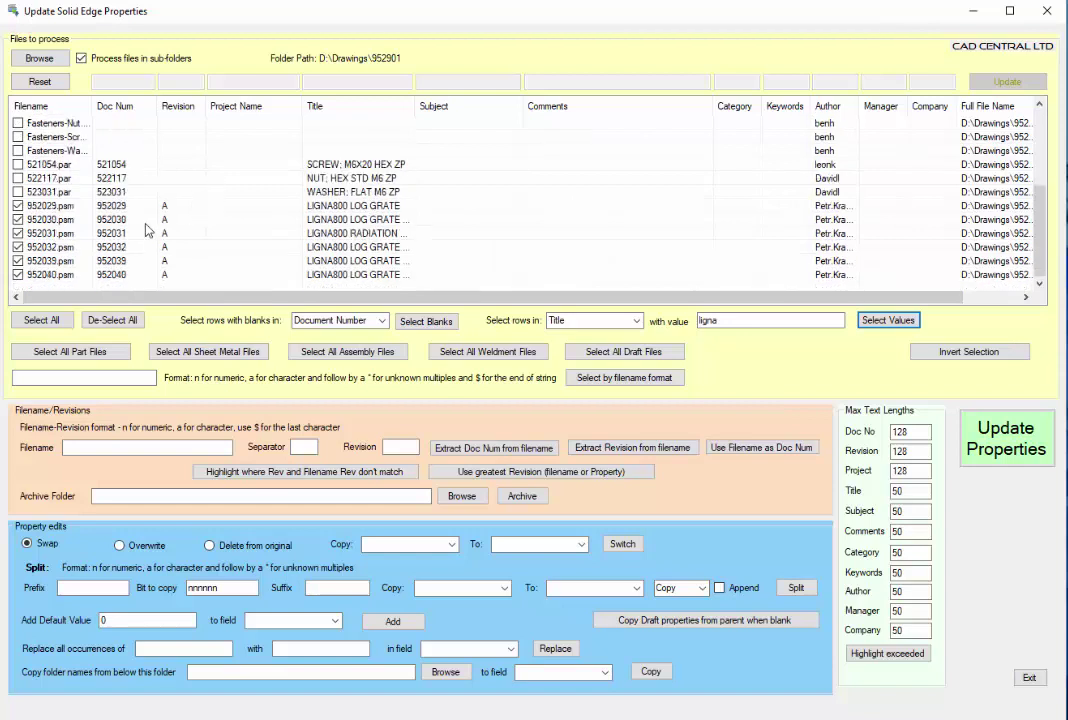
{"action": "scroll", "coordinate": [137, 227], "scroll_direction": "up", "scroll_amount": 4}
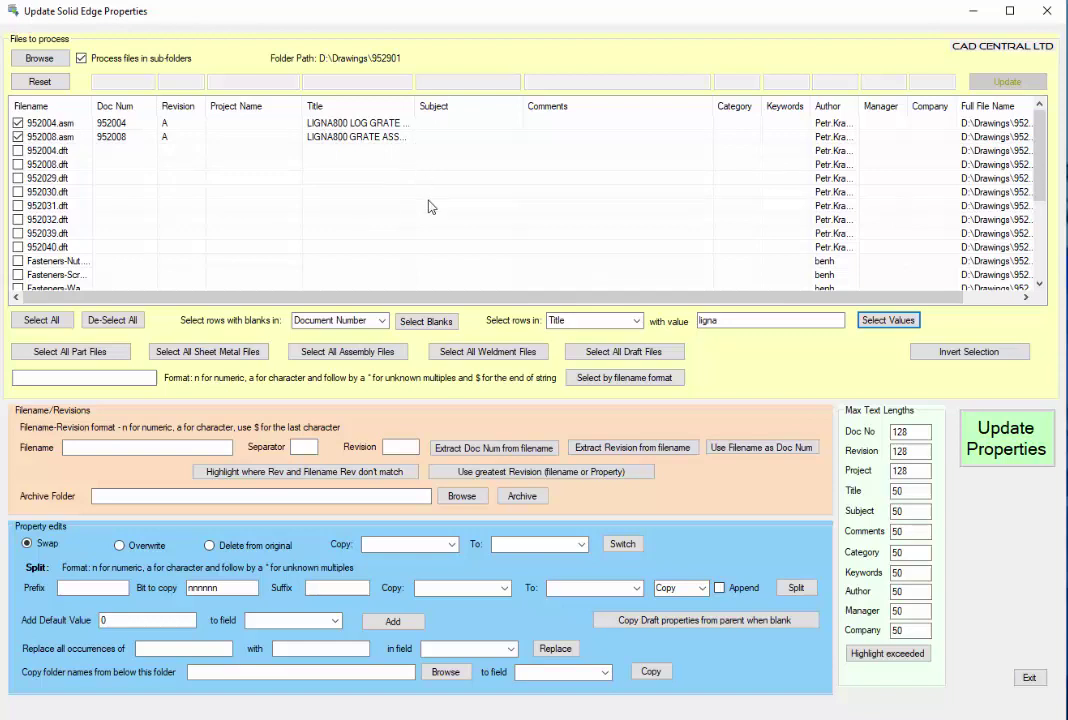
Cut LIGNA800 from the ticked Titles into Comments using pattern aaaaannn, leaving LOG GRATE BOX.
{"action": "double_click", "coordinate": [210, 589]}
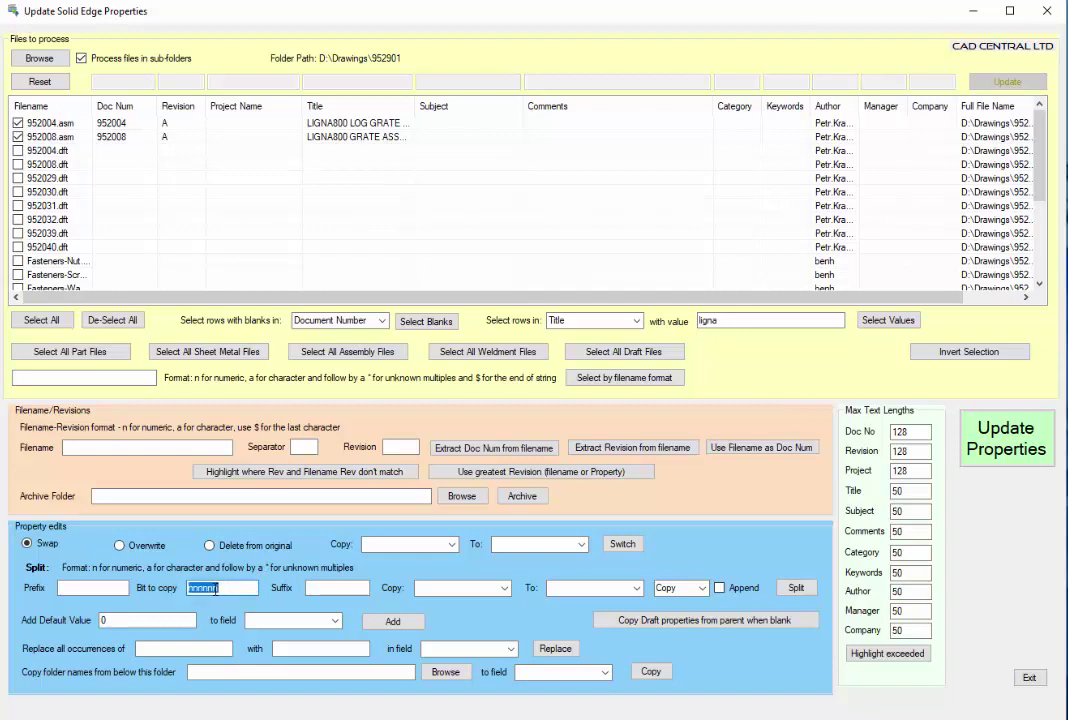
{"action": "type", "text": "aaaaa"}
{"action": "left_click", "coordinate": [337, 588]}
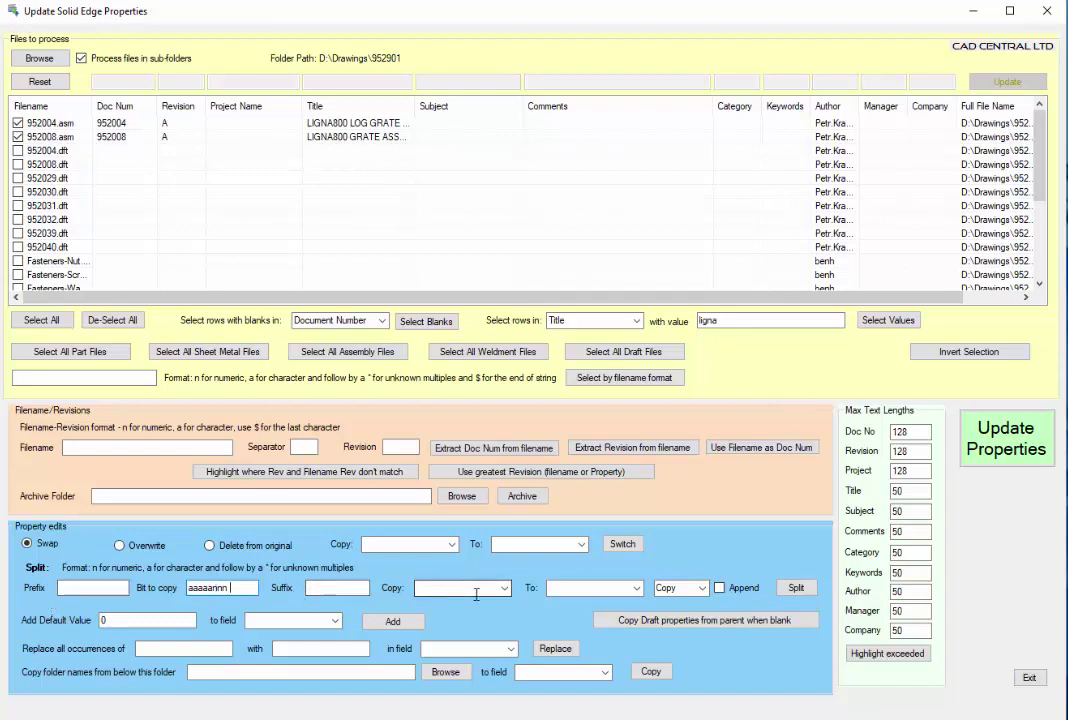
{"action": "left_click", "coordinate": [504, 588]}
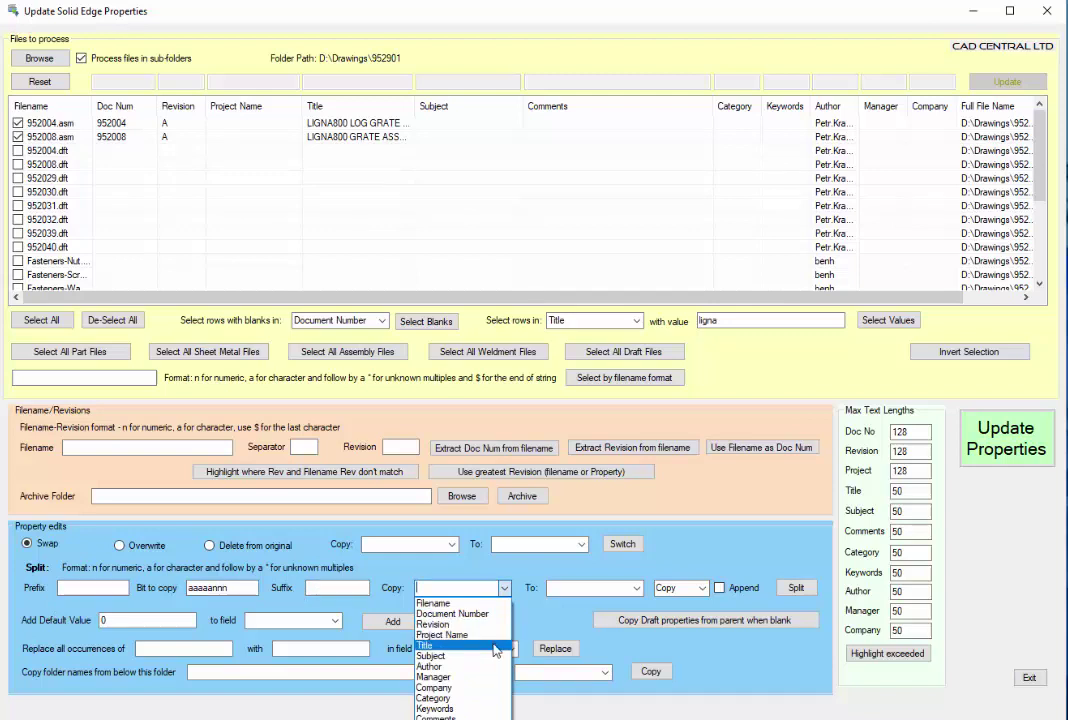
{"action": "left_click", "coordinate": [430, 645]}
{"action": "left_click", "coordinate": [636, 588]}
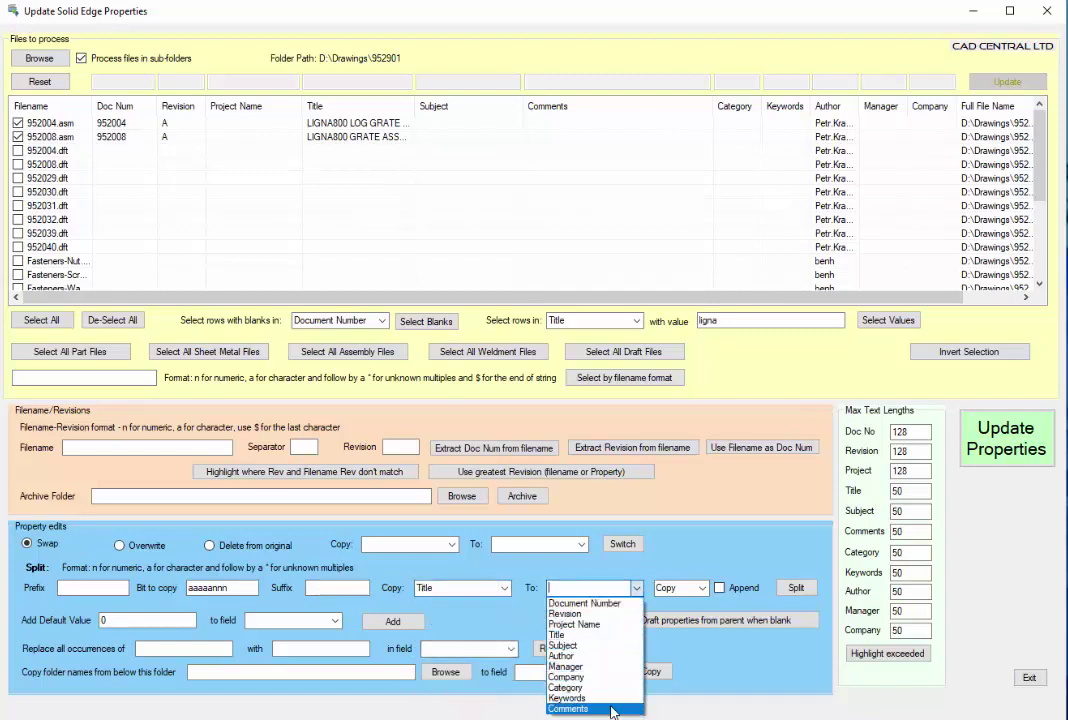
{"action": "left_click", "coordinate": [612, 708]}
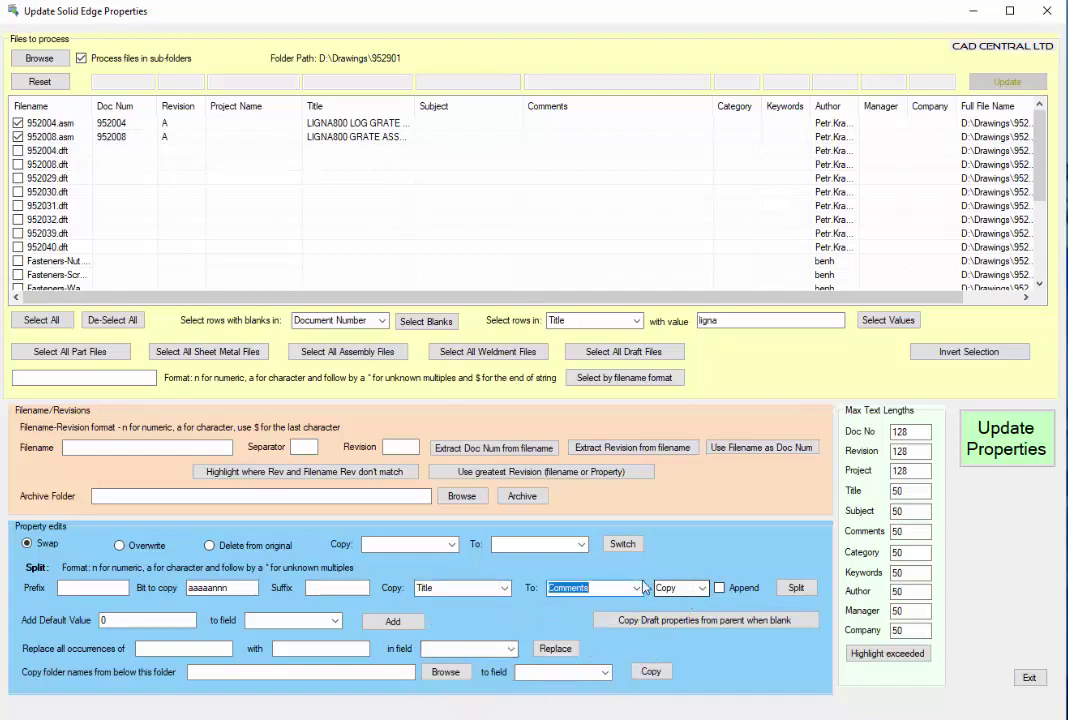
{"action": "left_click", "coordinate": [700, 588]}
{"action": "left_click", "coordinate": [700, 614]}
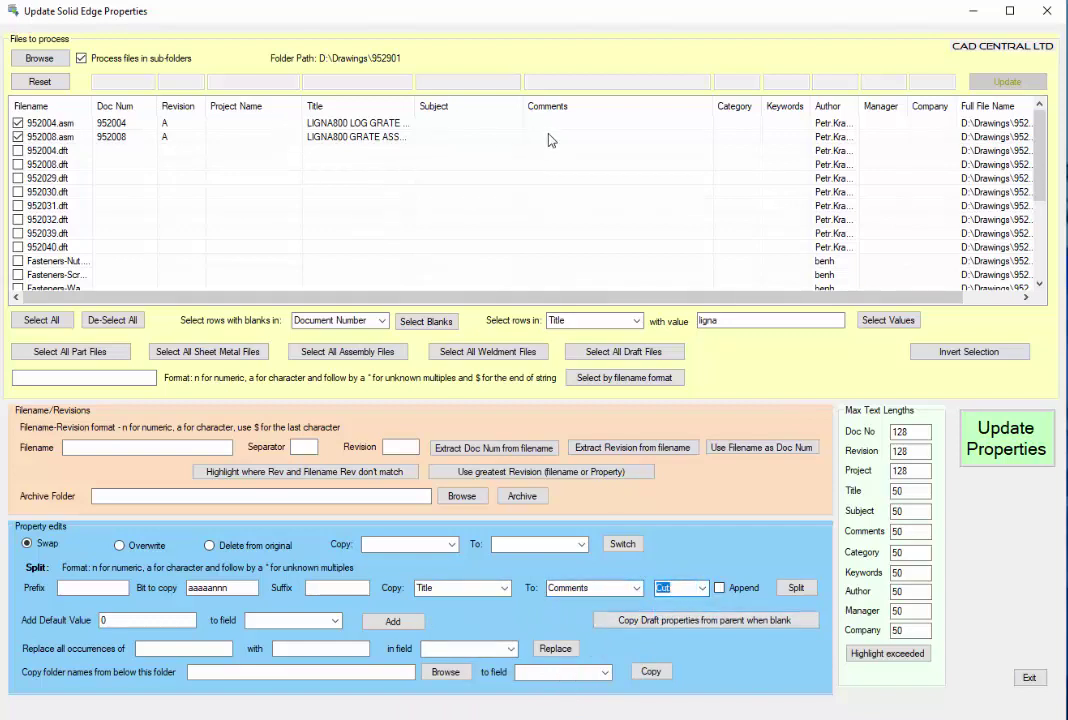
{"action": "left_click", "coordinate": [796, 587]}
{"action": "scroll", "coordinate": [630, 190], "scroll_direction": "down", "scroll_amount": 3}
{"action": "scroll", "coordinate": [628, 202], "scroll_direction": "up", "scroll_amount": 3}
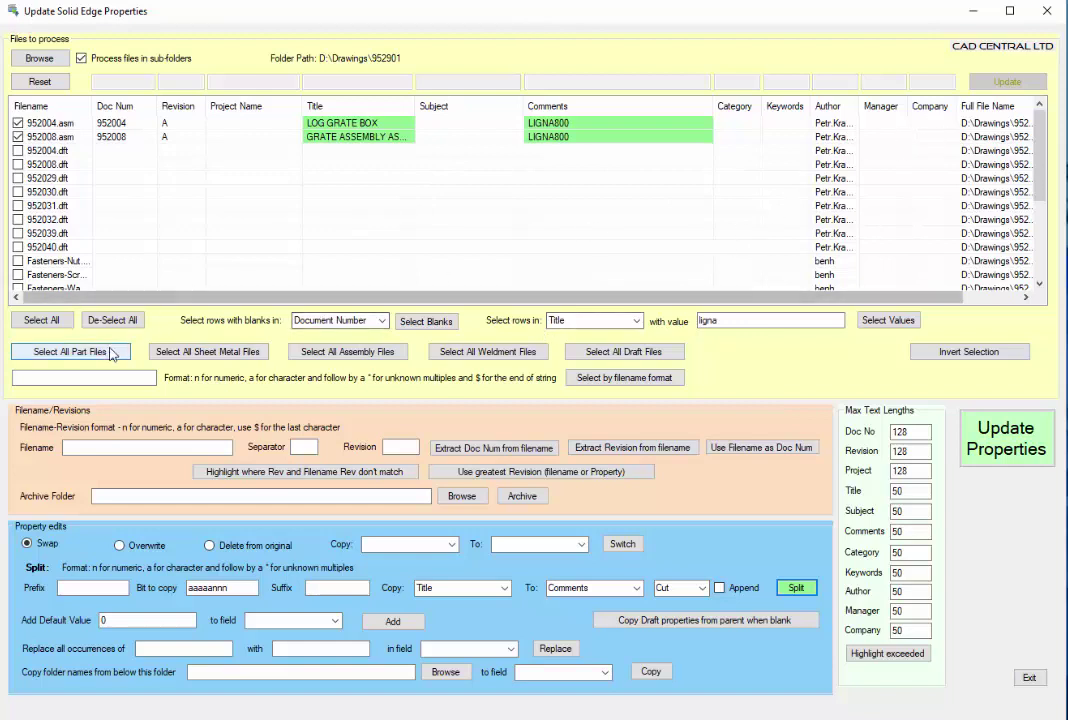
Tick all files and write 'CAD central' into every file's Company property.
{"action": "left_click", "coordinate": [40, 319]}
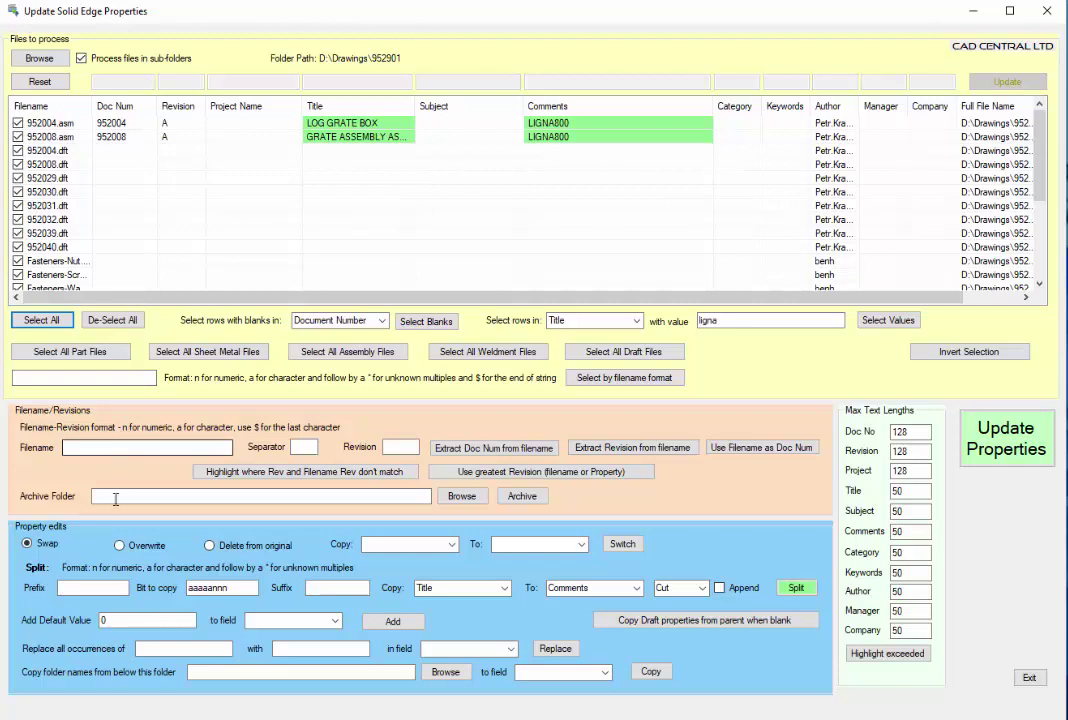
{"action": "left_click", "coordinate": [120, 620]}
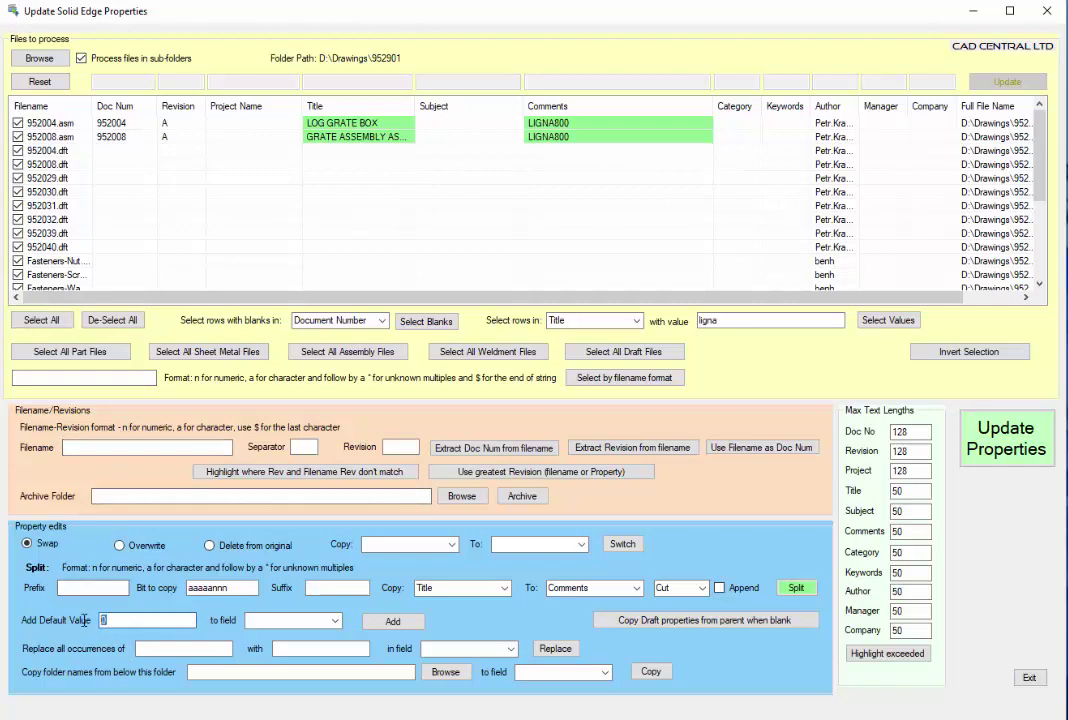
{"action": "double_click", "coordinate": [136, 620]}
{"action": "type", "text": "CAD central"}
{"action": "left_click", "coordinate": [290, 620]}
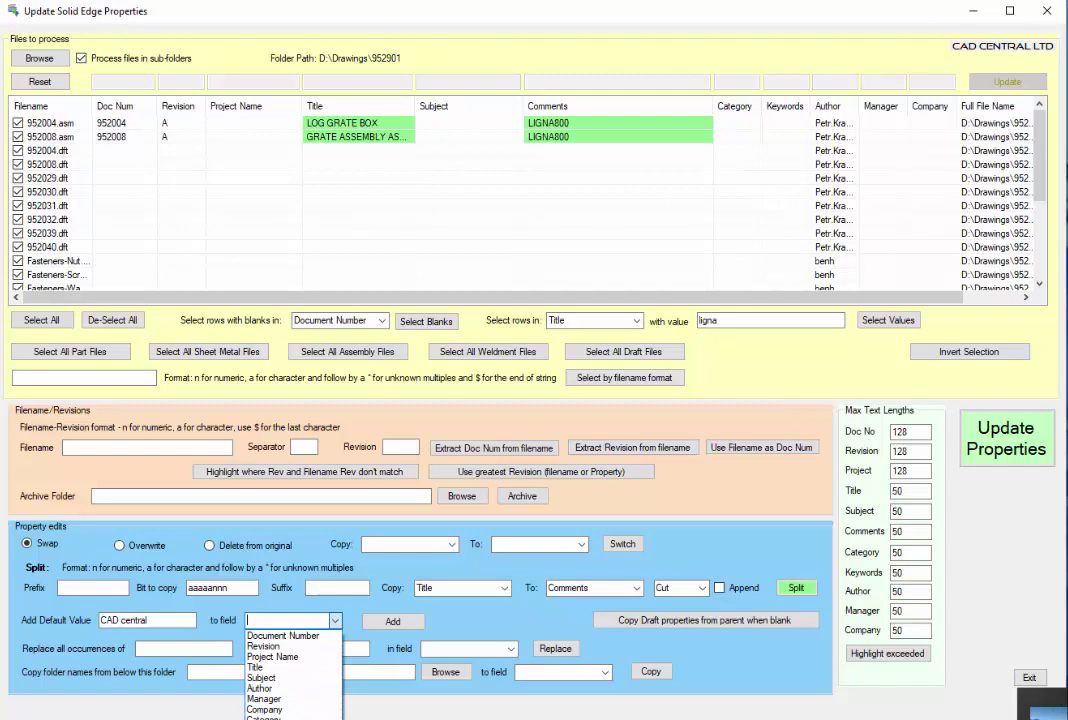
{"action": "left_click", "coordinate": [306, 711]}
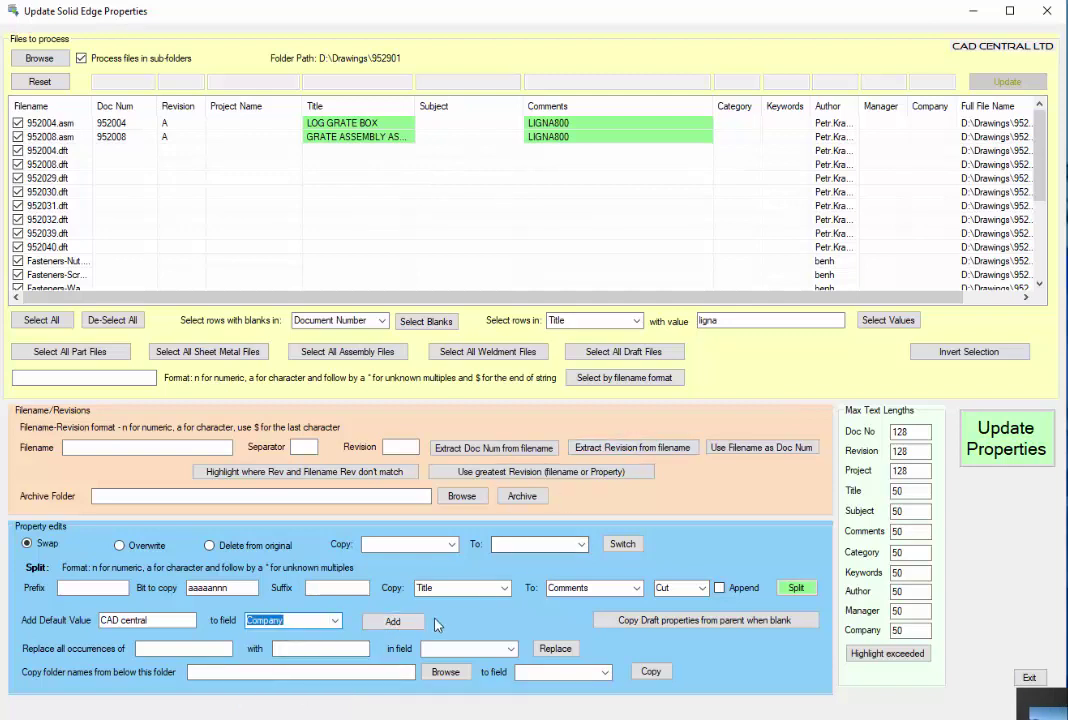
{"action": "left_click", "coordinate": [393, 621]}
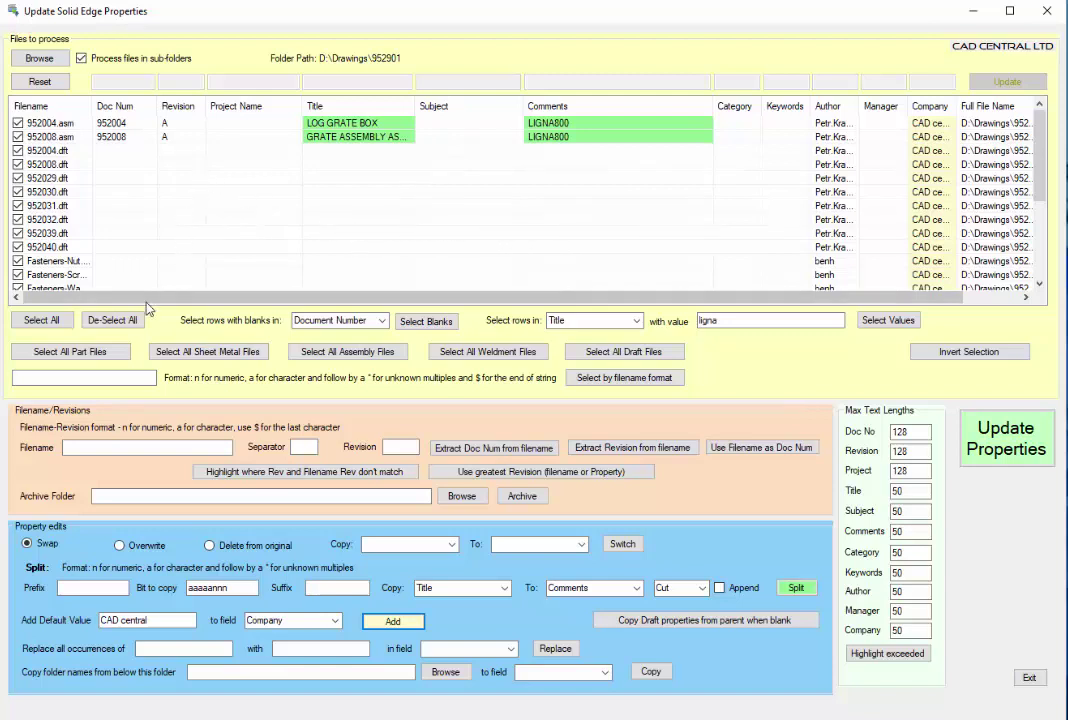
Tick files matching filename format nnnnnn$, then invert so only the three Fasteners files stay ticked.
{"action": "left_click", "coordinate": [112, 354]}
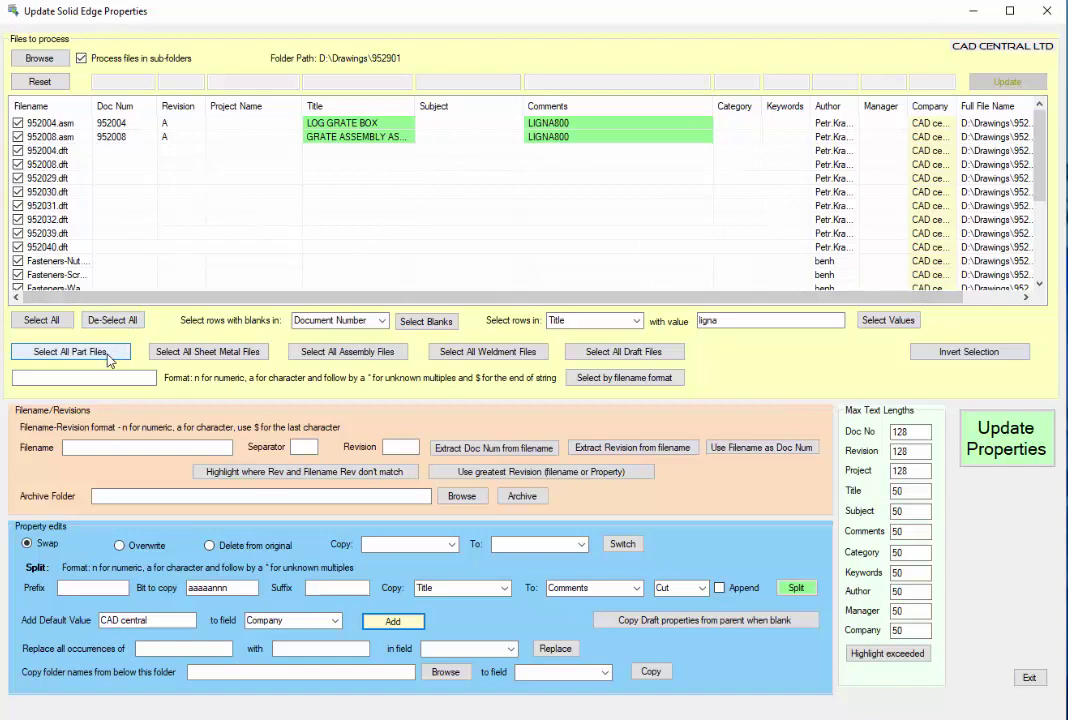
{"action": "left_click", "coordinate": [106, 323]}
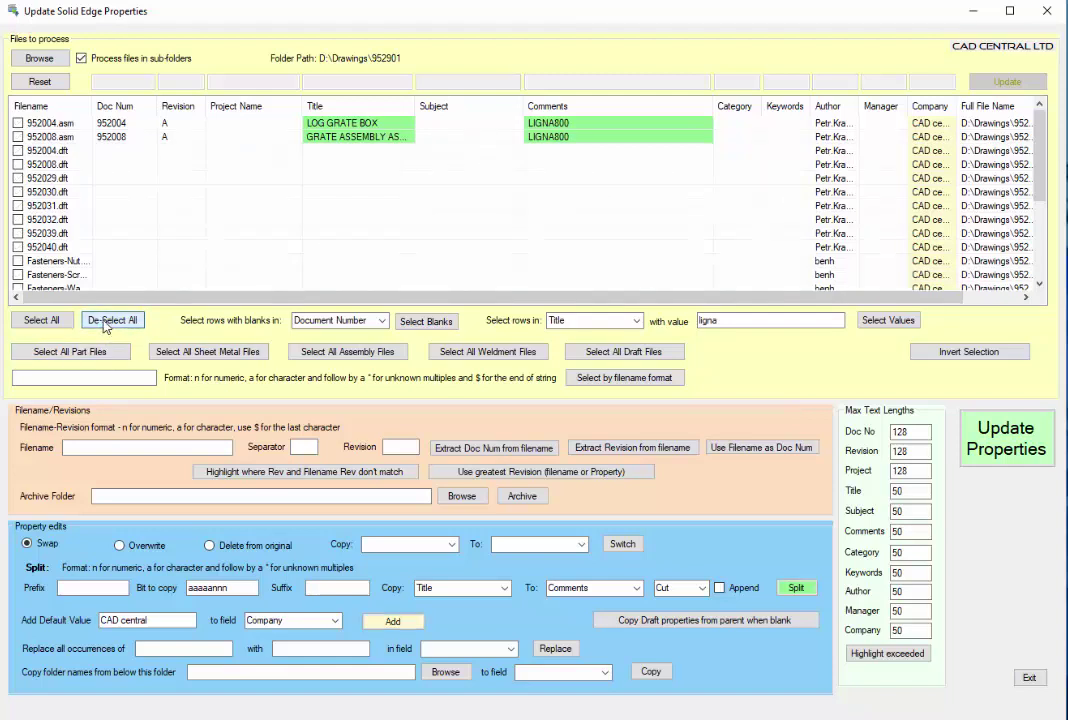
{"action": "left_click", "coordinate": [84, 378]}
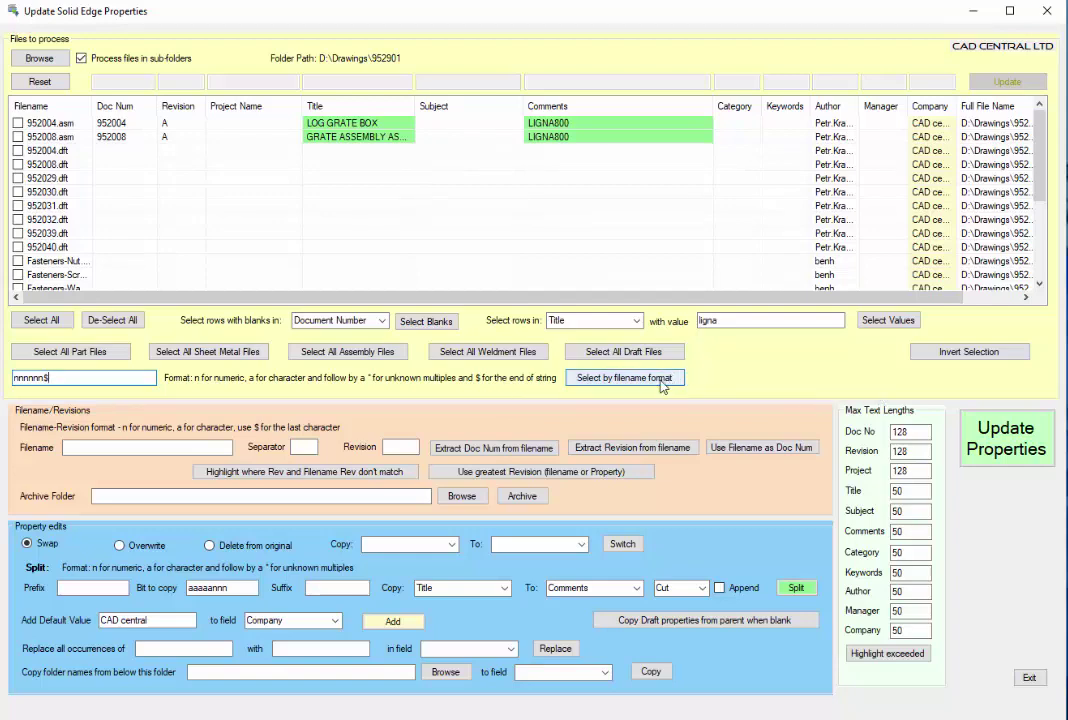
{"action": "left_click", "coordinate": [624, 377]}
{"action": "scroll", "coordinate": [95, 165], "scroll_direction": "down", "scroll_amount": 4}
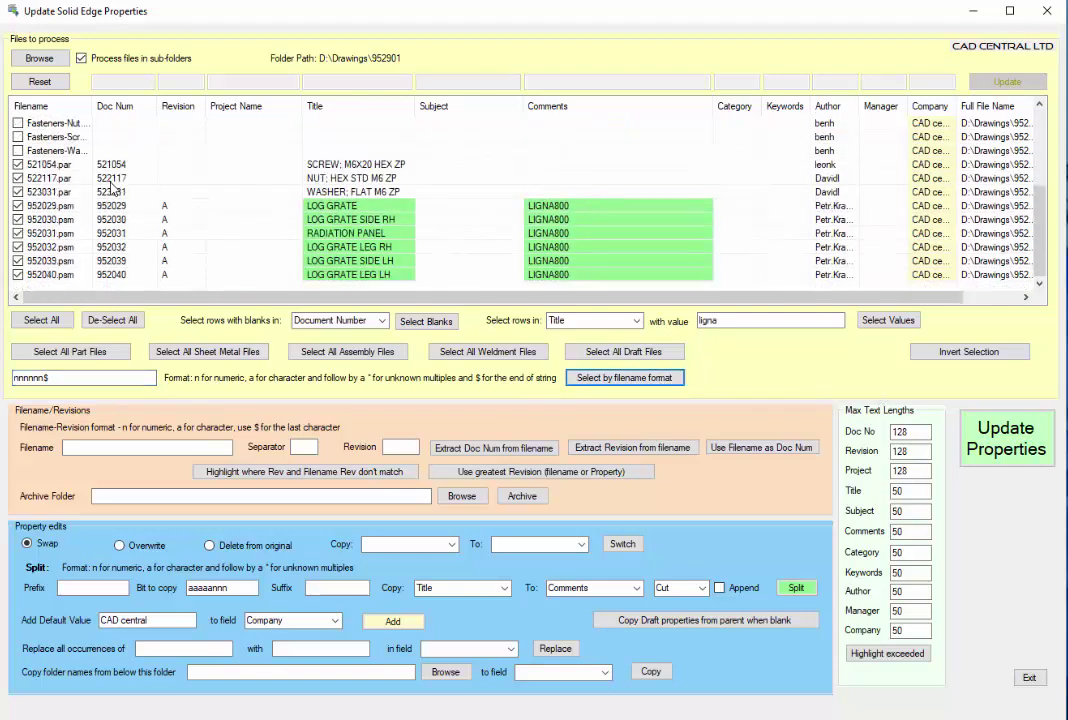
{"action": "scroll", "coordinate": [110, 188], "scroll_direction": "up", "scroll_amount": 4}
{"action": "scroll", "coordinate": [112, 189], "scroll_direction": "down", "scroll_amount": 2}
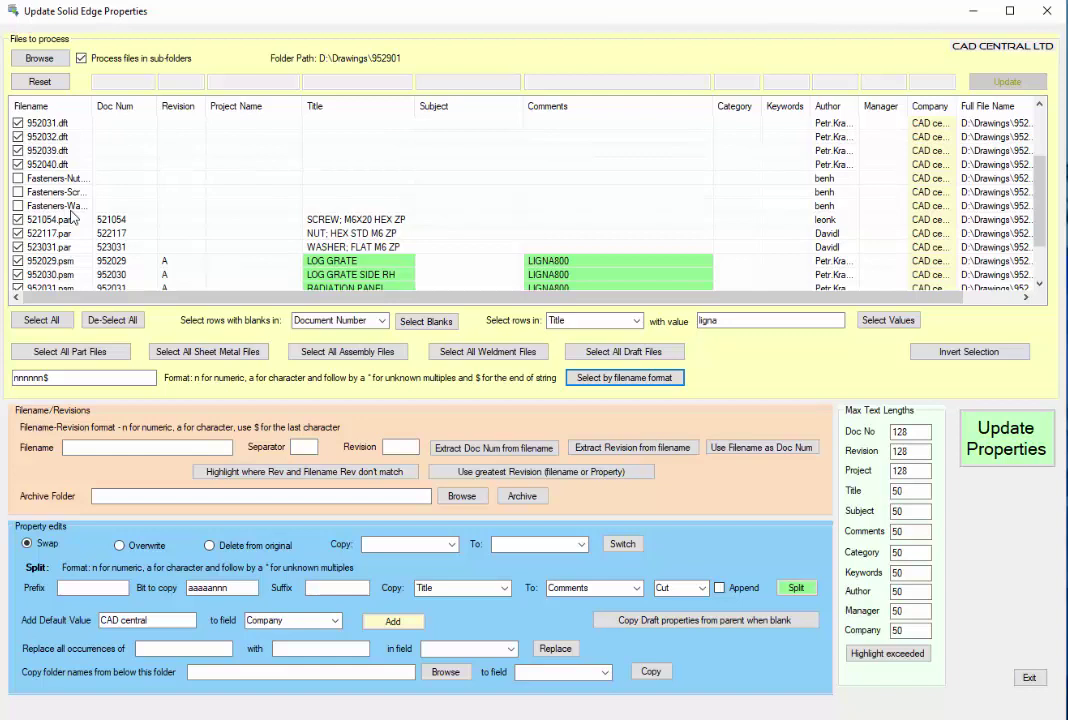
{"action": "left_click", "coordinate": [950, 352]}
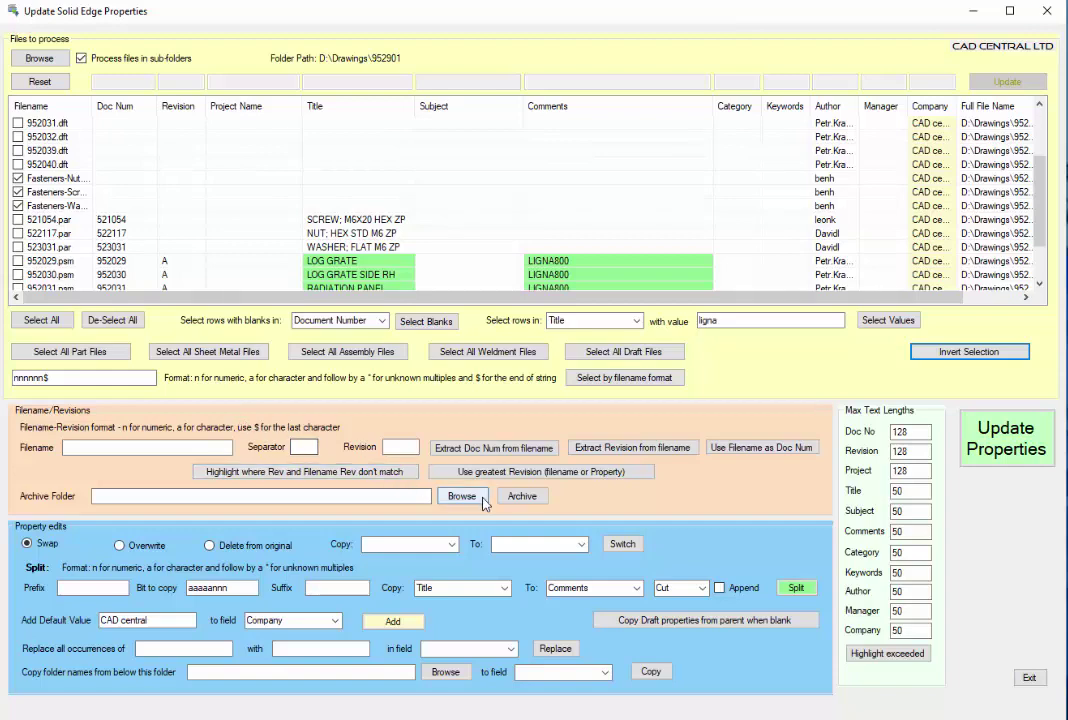
Archive the three ticked Fasteners files into D:\Drawings\Archive.
{"action": "left_click", "coordinate": [461, 496]}
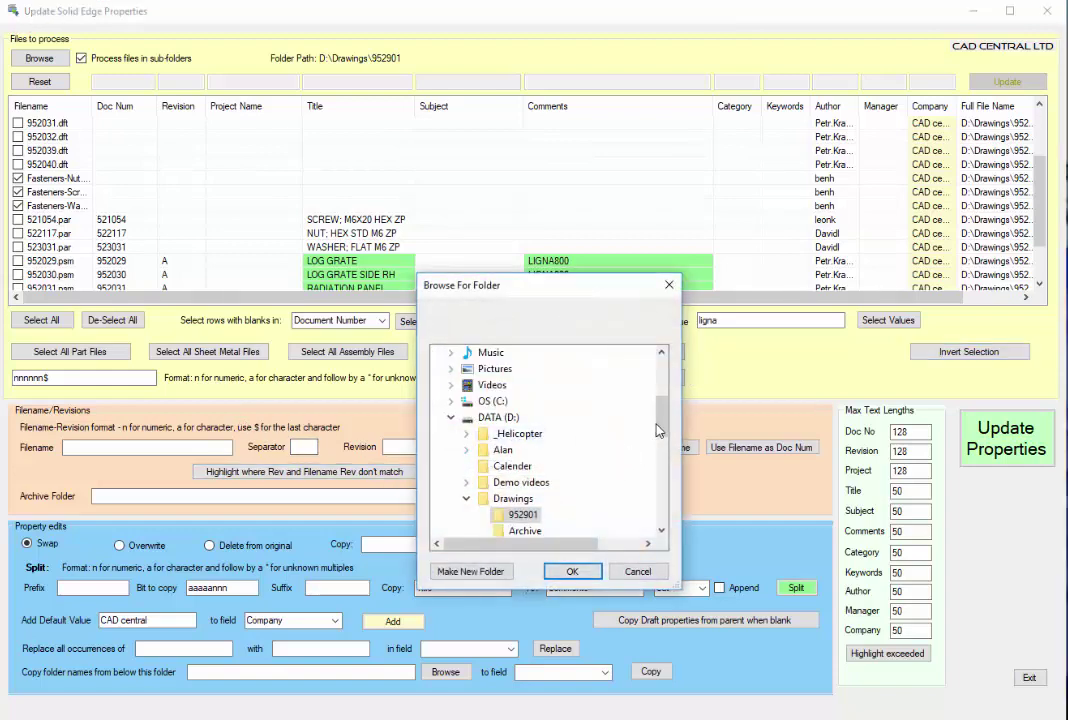
{"action": "scroll", "coordinate": [545, 495], "scroll_direction": "down", "scroll_amount": 1}
{"action": "left_click", "coordinate": [524, 482]}
{"action": "left_click", "coordinate": [572, 571]}
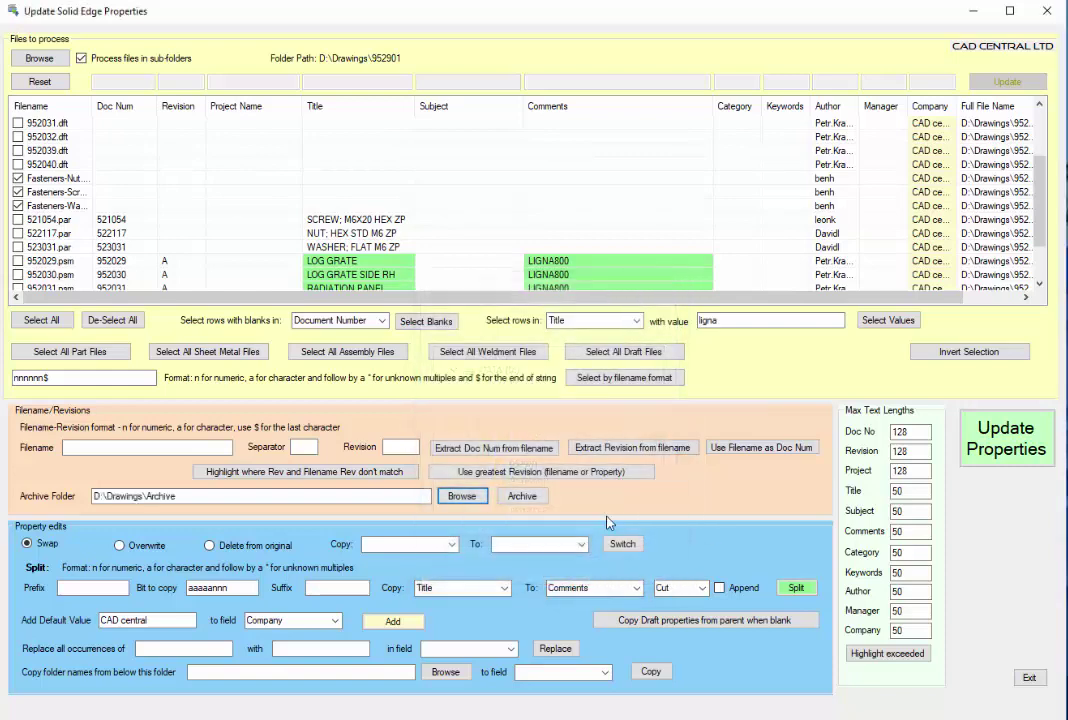
{"action": "left_click", "coordinate": [520, 500]}
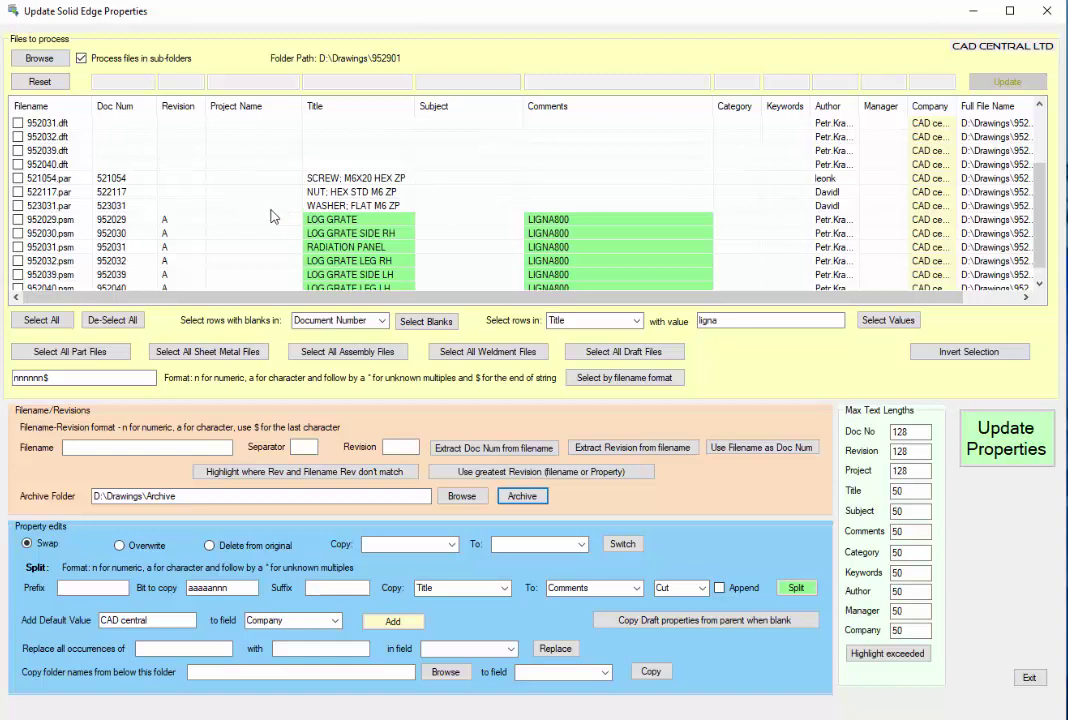
Tick all files and replace ';' with '-' in every Title, e.g. SCREW- M6X20 HEX ZP.
{"action": "left_click", "coordinate": [66, 325]}
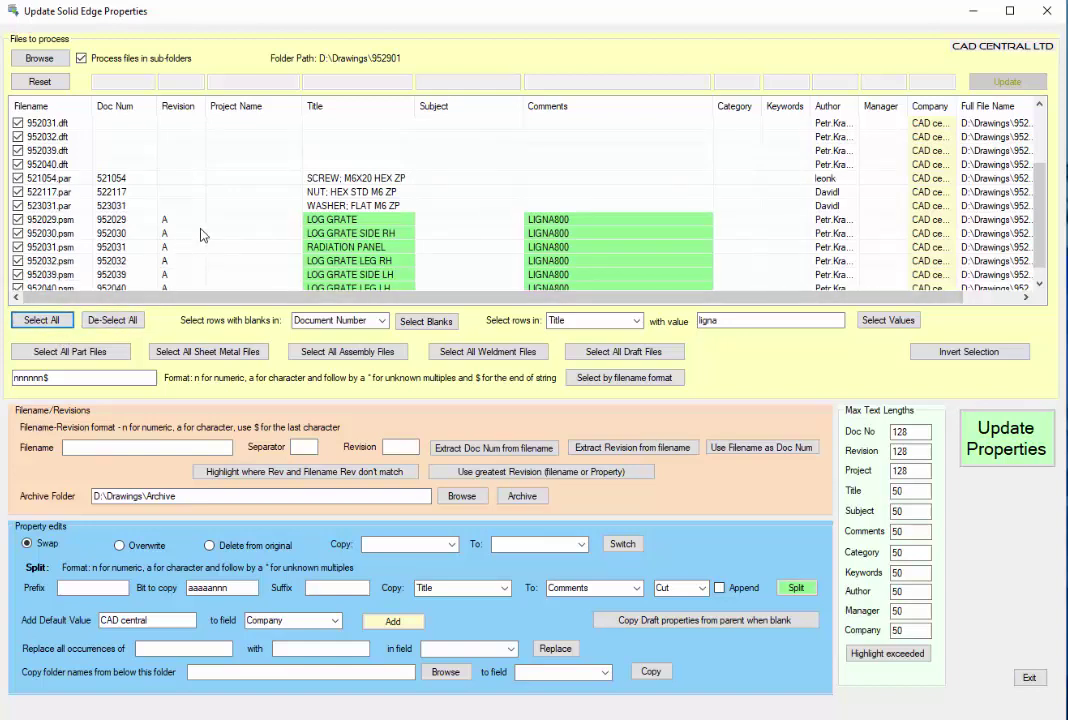
{"action": "scroll", "coordinate": [449, 230], "scroll_direction": "up", "scroll_amount": 2}
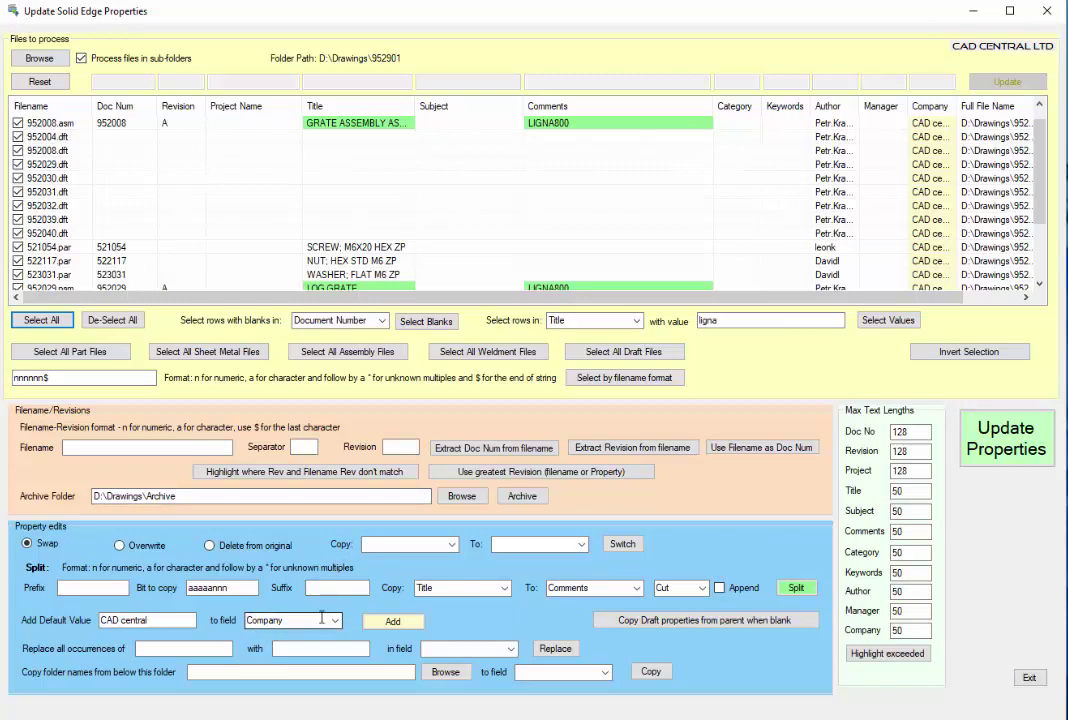
{"action": "left_click", "coordinate": [191, 650]}
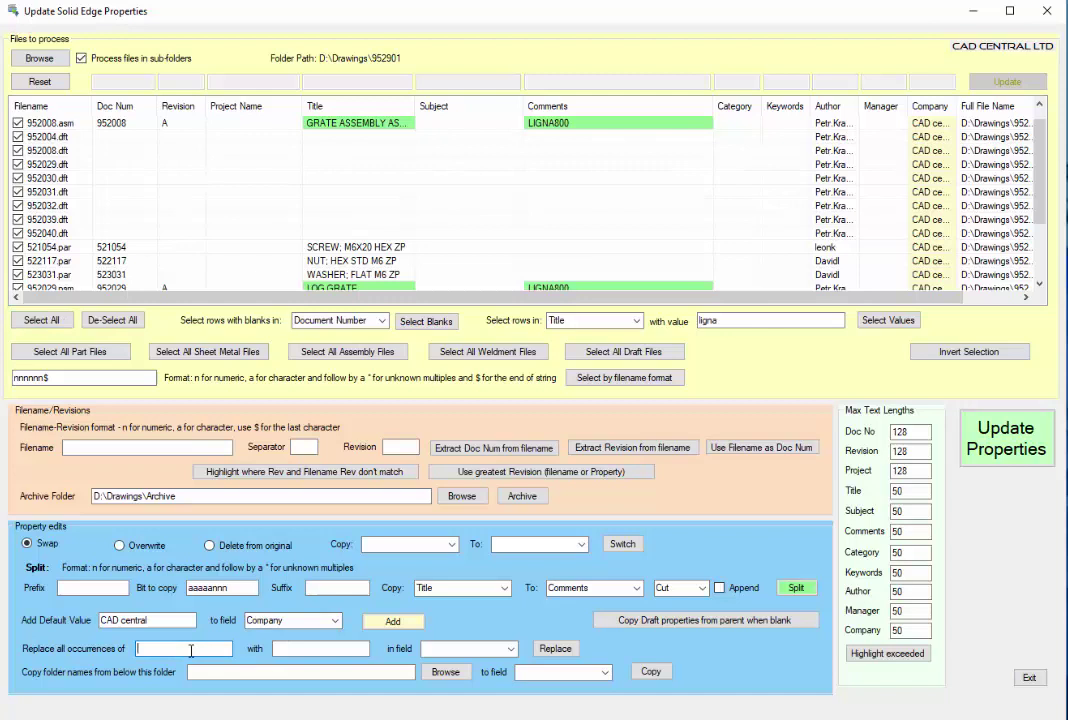
{"action": "type", "text": ";"}
{"action": "left_click", "coordinate": [331, 652]}
{"action": "type", "text": "-"}
{"action": "left_click", "coordinate": [510, 648]}
{"action": "left_click", "coordinate": [490, 695]}
{"action": "left_click", "coordinate": [555, 648]}
{"action": "scroll", "coordinate": [408, 205], "scroll_direction": "down", "scroll_amount": 2}
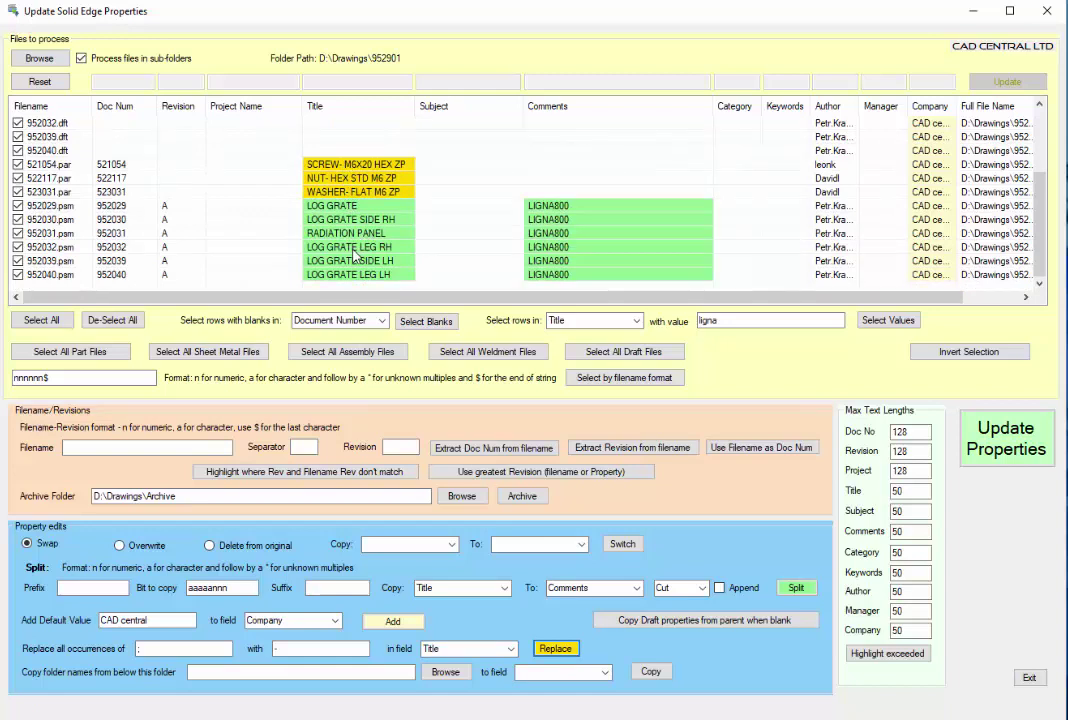
{"action": "scroll", "coordinate": [352, 243], "scroll_direction": "up", "scroll_amount": 3}
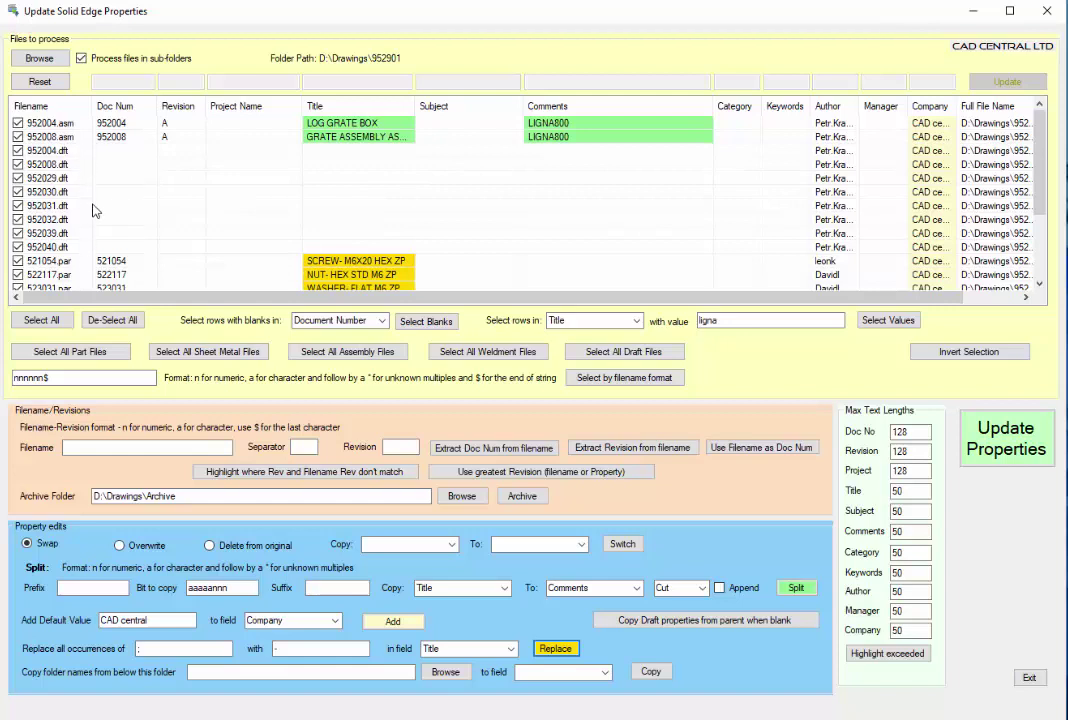
{"action": "scroll", "coordinate": [92, 208], "scroll_direction": "down", "scroll_amount": 3}
{"action": "scroll", "coordinate": [92, 208], "scroll_direction": "up", "scroll_amount": 3}
{"action": "scroll", "coordinate": [244, 175], "scroll_direction": "down", "scroll_amount": 2}
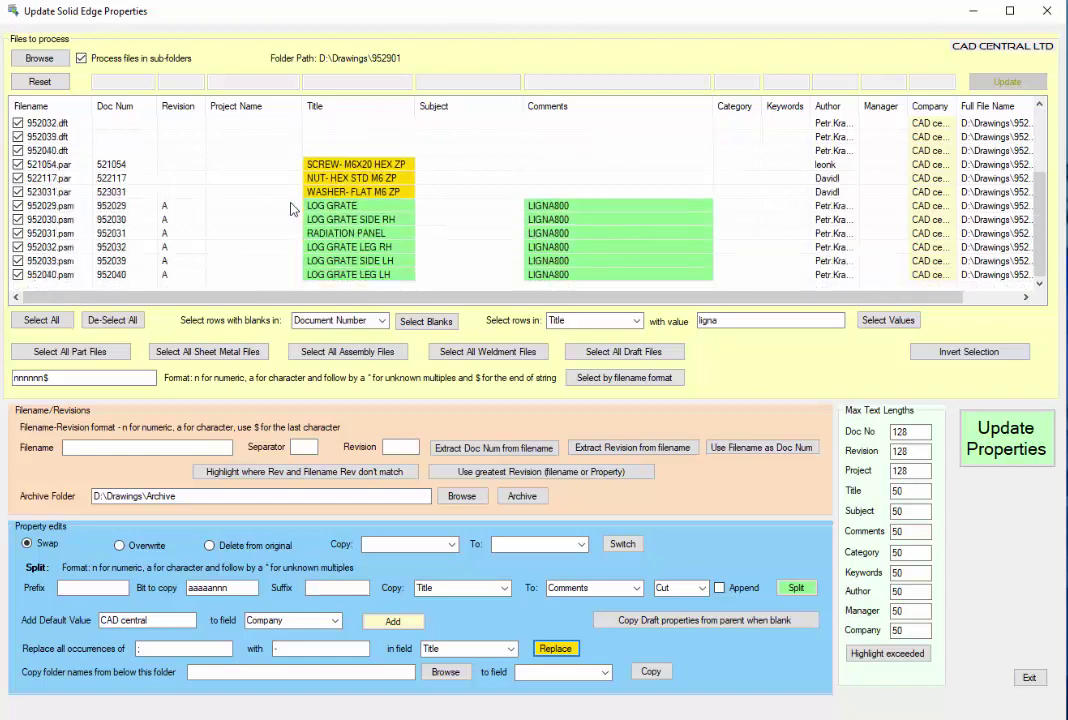
{"action": "scroll", "coordinate": [292, 208], "scroll_direction": "up", "scroll_amount": 1}
{"action": "scroll", "coordinate": [292, 208], "scroll_direction": "up", "scroll_amount": 1}
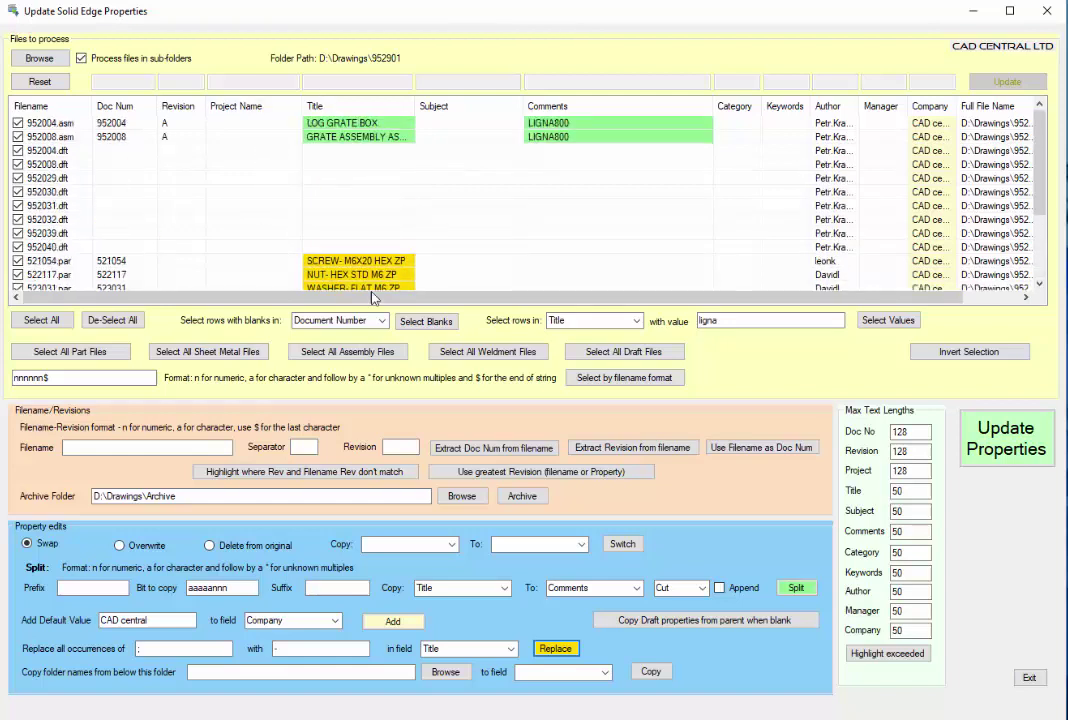
Fill the blank drafts' Doc Num, Revision and Title from parent models, dismissing the licensing notice.
{"action": "left_click", "coordinate": [666, 625]}
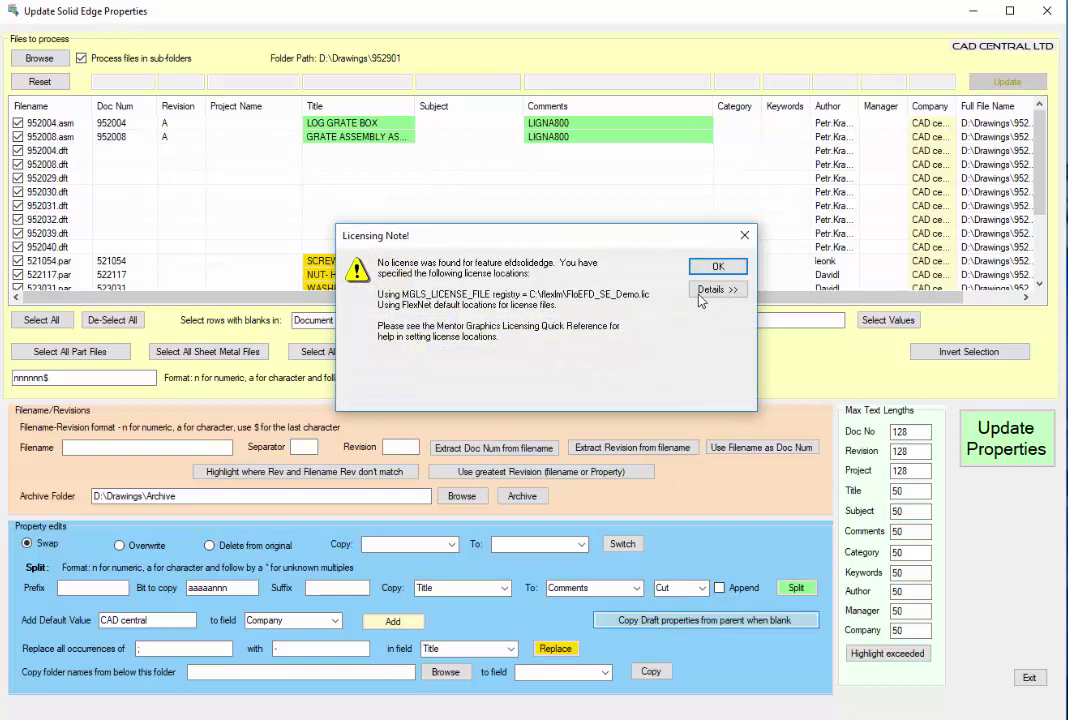
{"action": "left_click", "coordinate": [598, 223]}
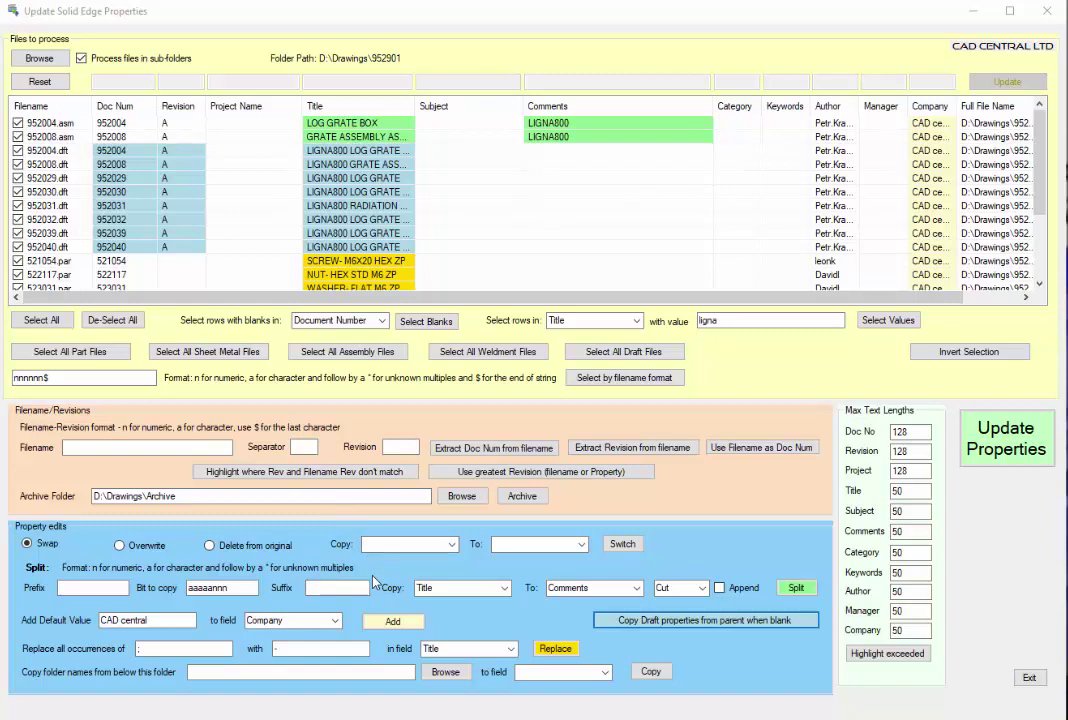
Swap Title values into Project Name for all files, leaving the Title column blank.
{"action": "left_click", "coordinate": [451, 544]}
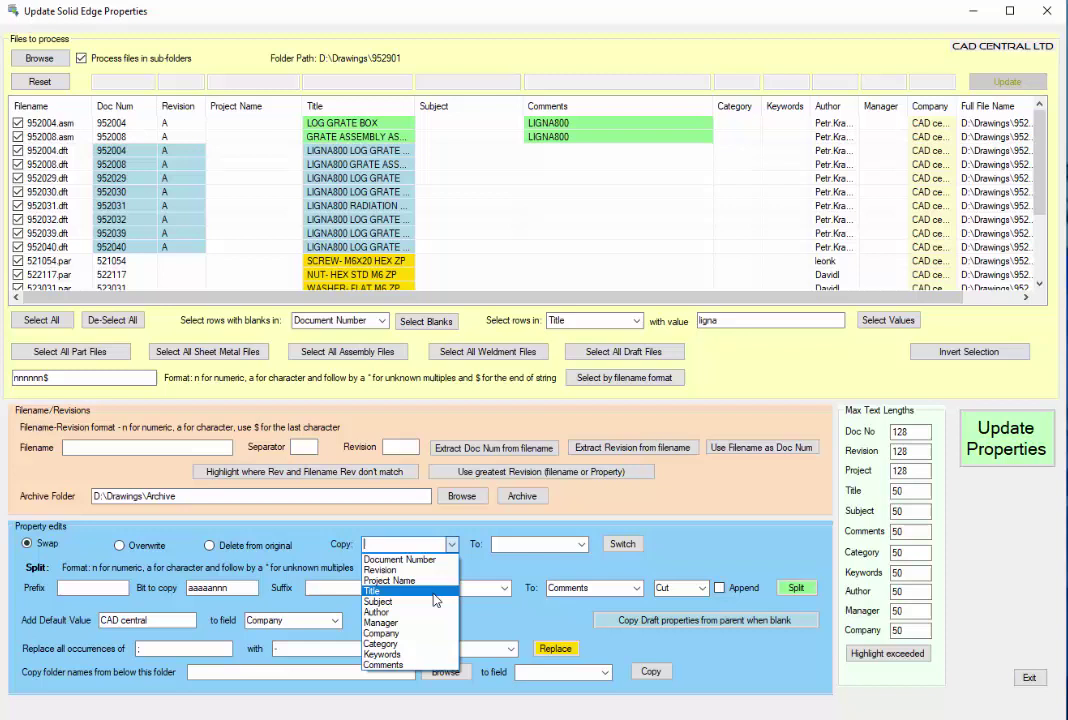
{"action": "left_click", "coordinate": [433, 592]}
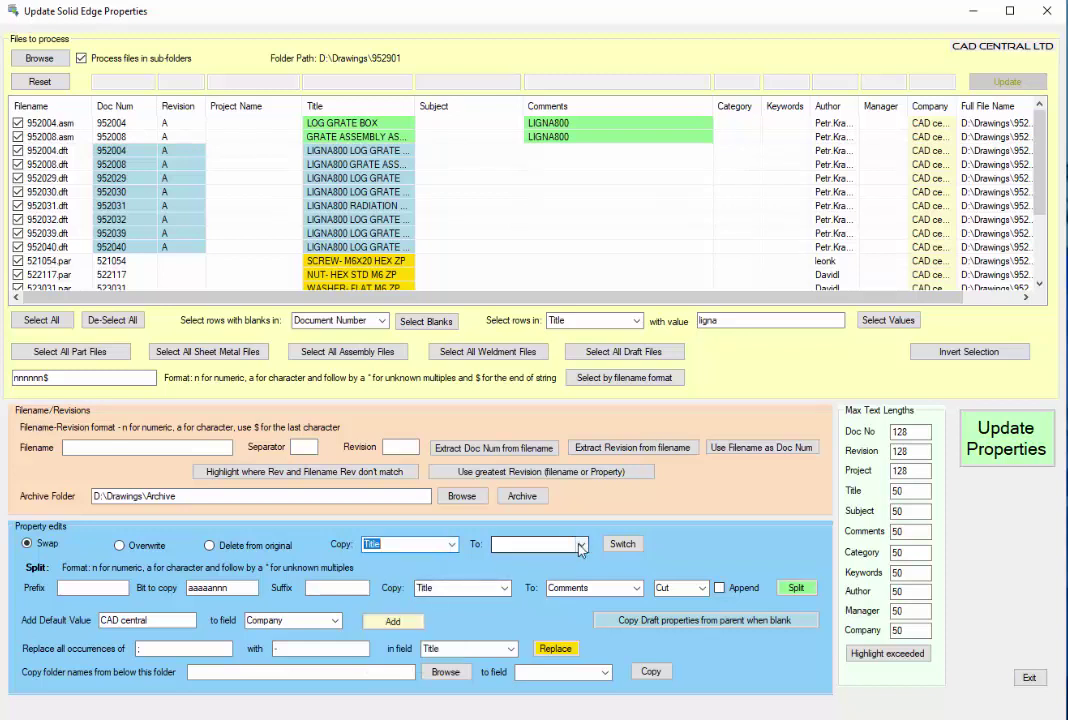
{"action": "left_click", "coordinate": [580, 544]}
{"action": "left_click", "coordinate": [497, 577]}
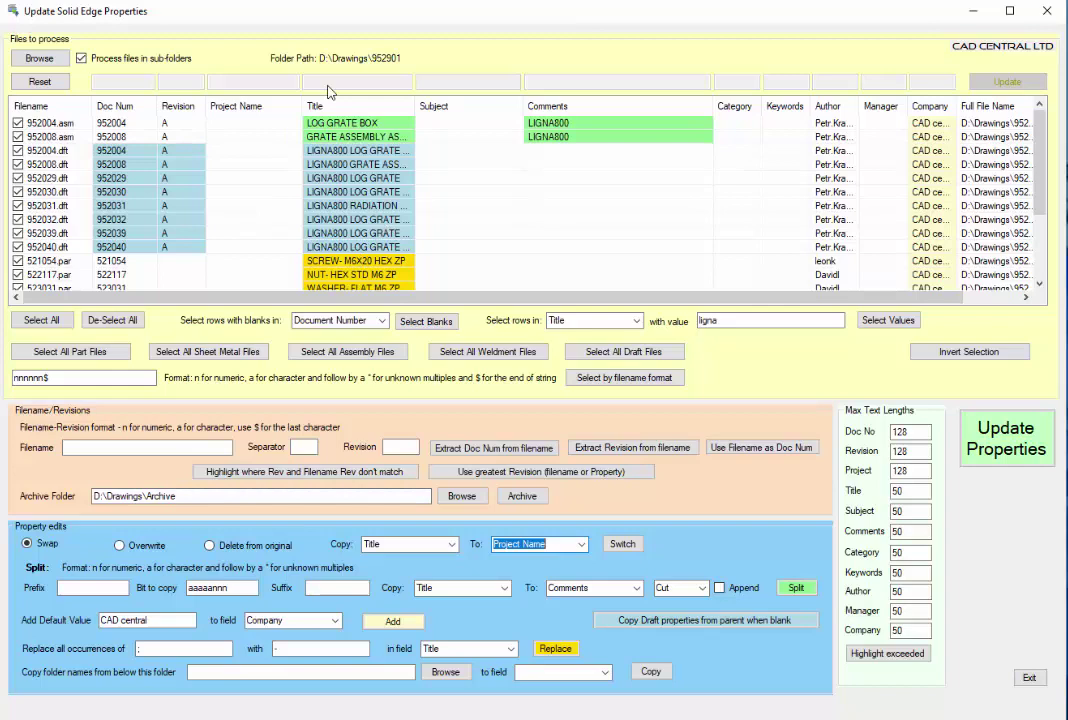
{"action": "left_click", "coordinate": [619, 545]}
{"action": "scroll", "coordinate": [372, 185], "scroll_direction": "down", "scroll_amount": 3}
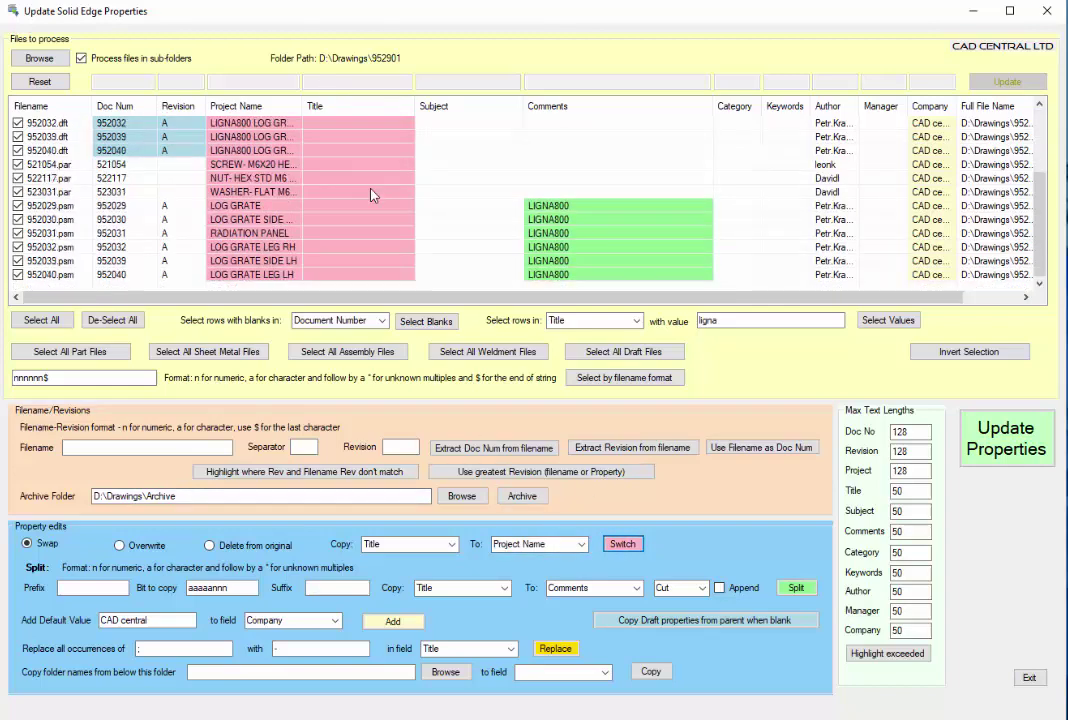
{"action": "scroll", "coordinate": [372, 195], "scroll_direction": "up", "scroll_amount": 2}
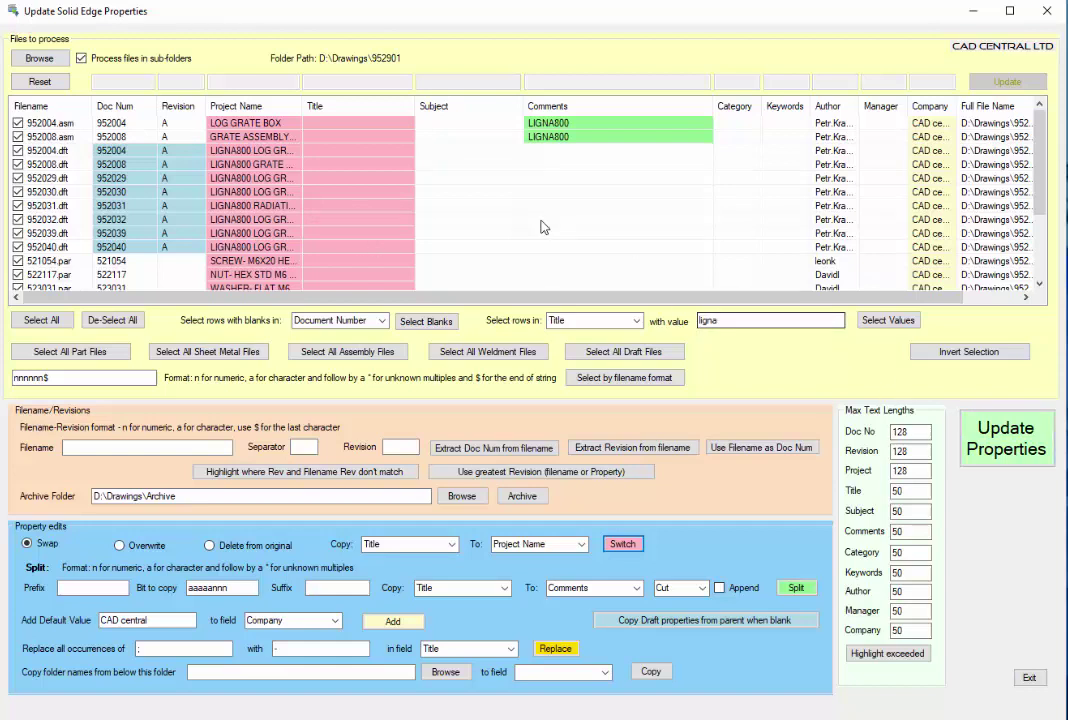
Load files from D:\Drawings\M0200-M0399, such as Asm1.asm and Frame_1.asm.
{"action": "left_click", "coordinate": [39, 58]}
{"action": "scroll", "coordinate": [484, 398], "scroll_direction": "down", "scroll_amount": 3}
{"action": "left_click", "coordinate": [539, 514]}
{"action": "left_click", "coordinate": [570, 571]}
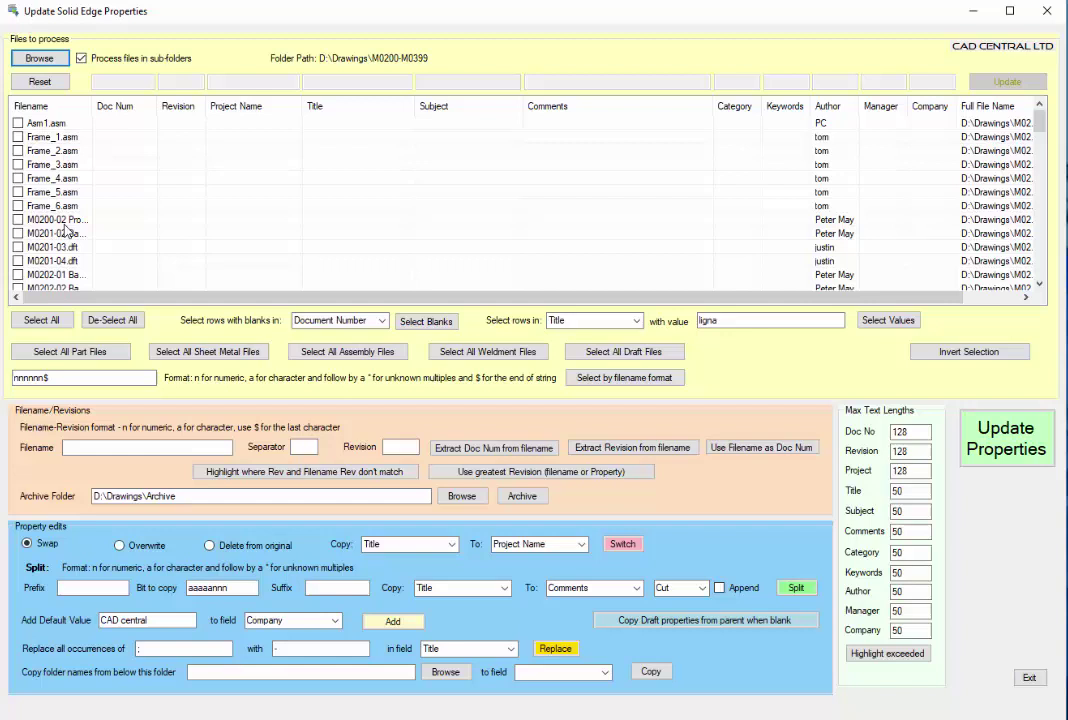
Extract Doc Num (annnn, separator -) and Revision (nn$) from the M-series filenames.
{"action": "left_click", "coordinate": [72, 447]}
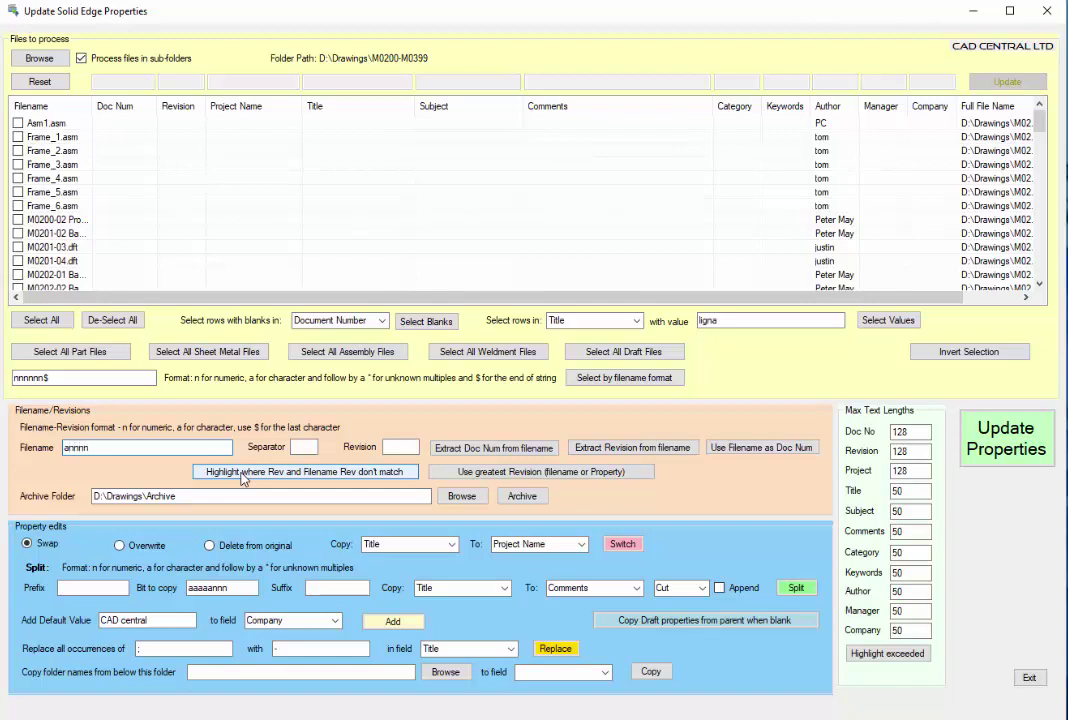
{"action": "key", "text": "Tab"}
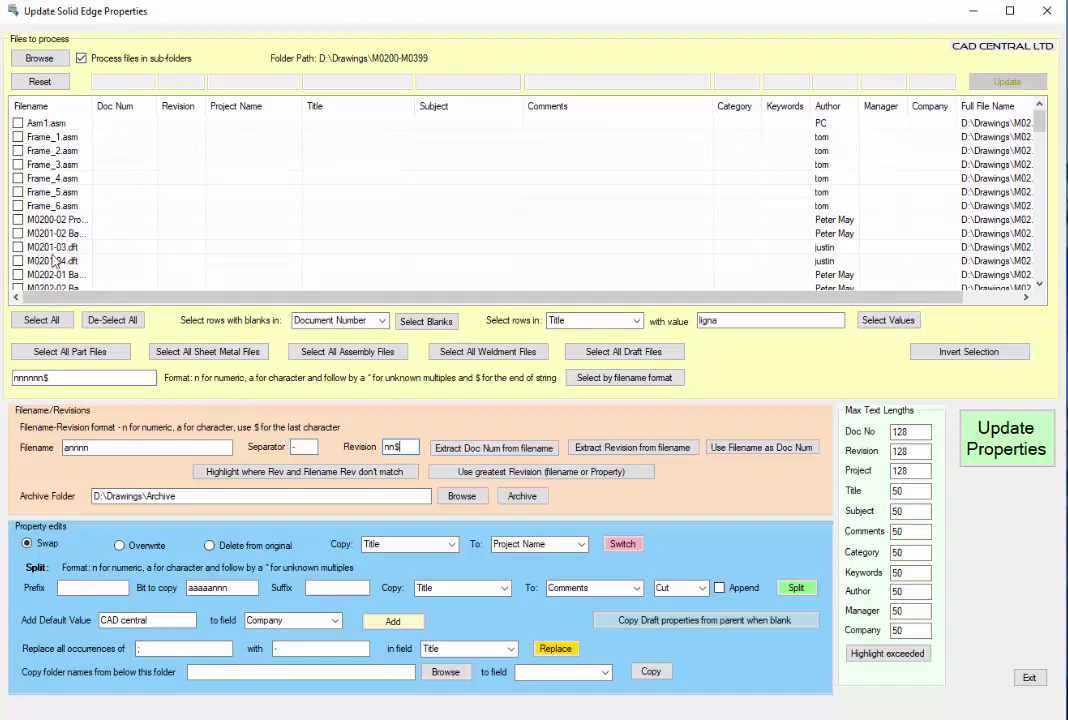
{"action": "scroll", "coordinate": [66, 235], "scroll_direction": "down", "scroll_amount": 2}
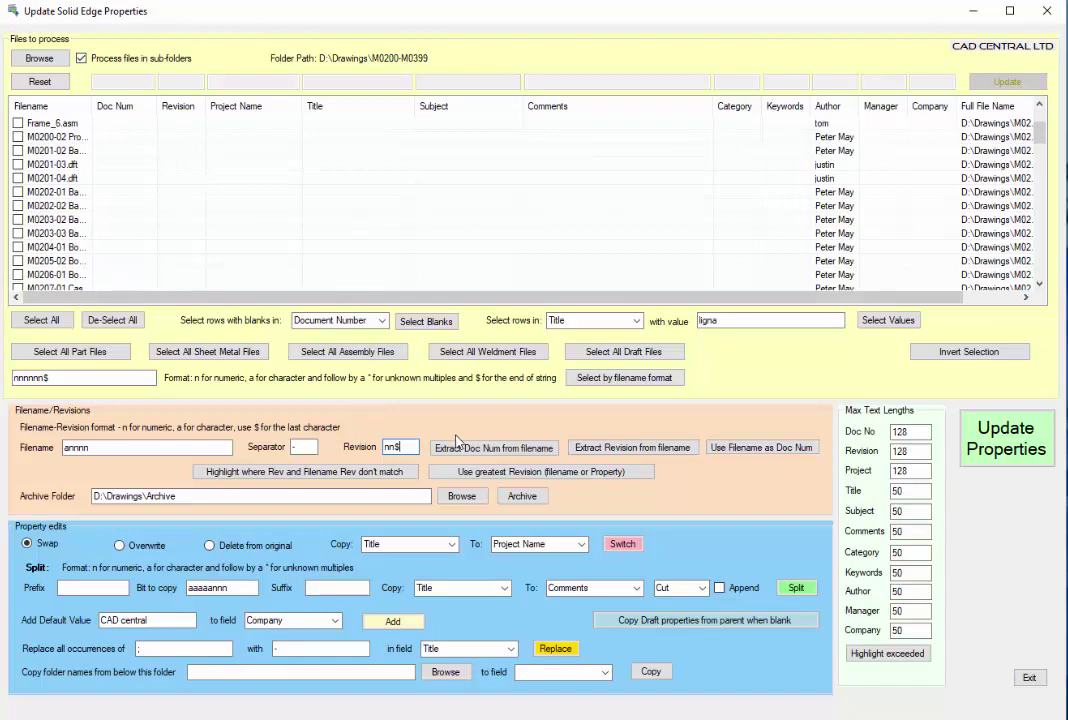
{"action": "left_click", "coordinate": [460, 446]}
{"action": "scroll", "coordinate": [197, 209], "scroll_direction": "down", "scroll_amount": 1}
{"action": "scroll", "coordinate": [190, 215], "scroll_direction": "up", "scroll_amount": 2}
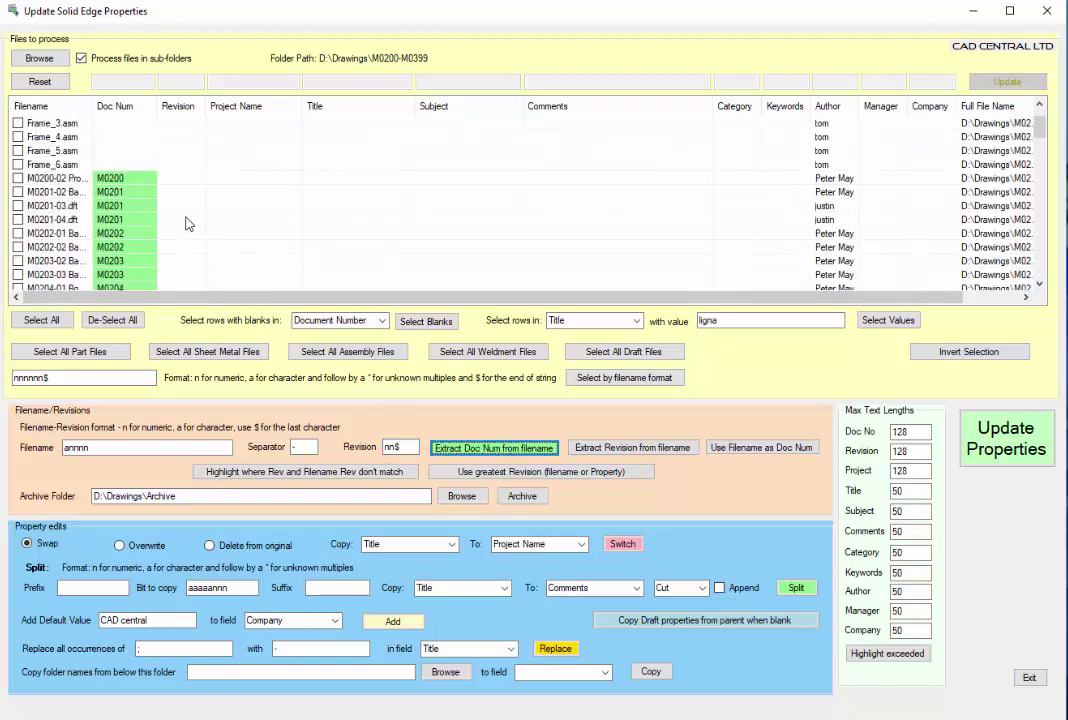
{"action": "scroll", "coordinate": [188, 224], "scroll_direction": "down", "scroll_amount": 4}
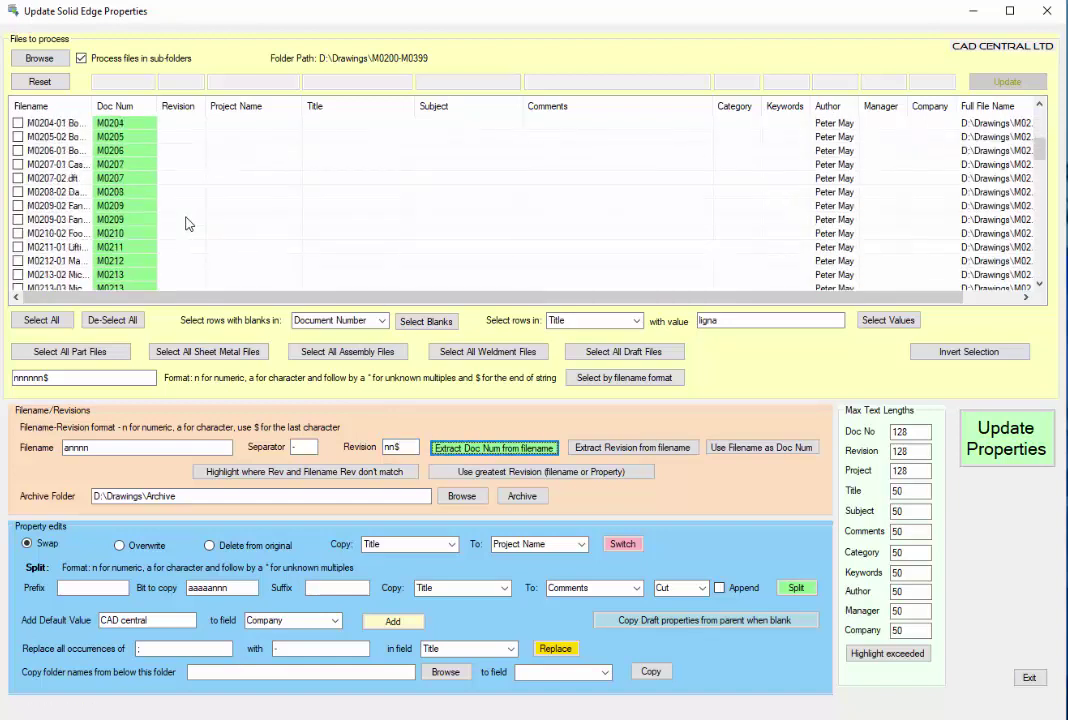
{"action": "left_click", "coordinate": [595, 451]}
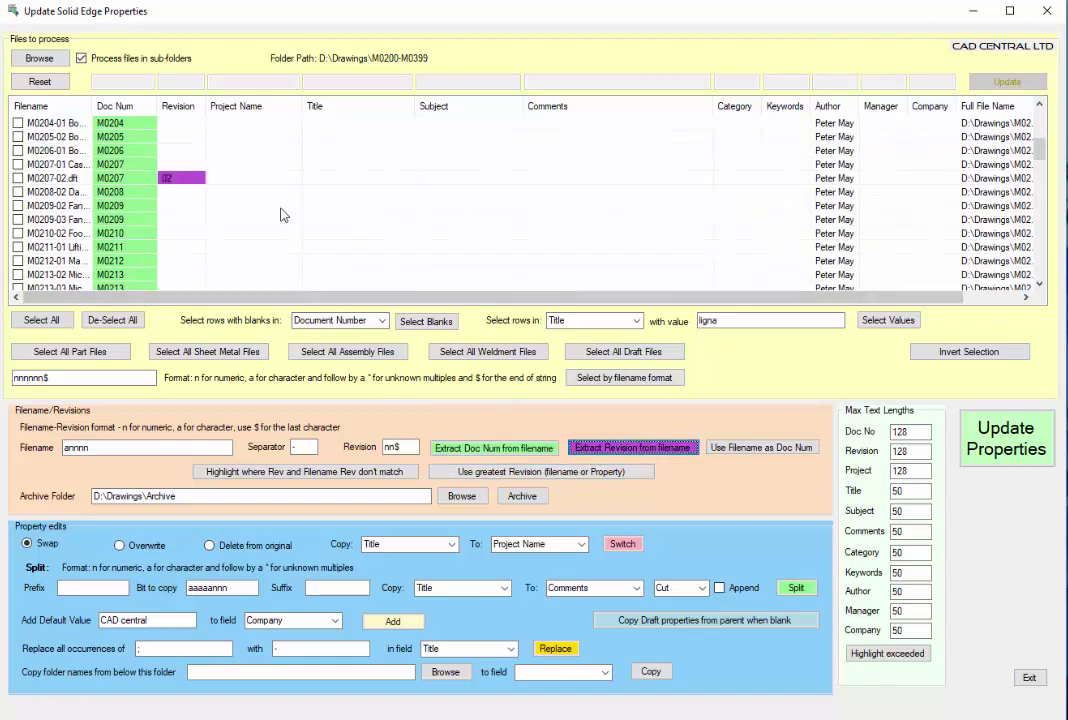
{"action": "left_click_drag", "start_coordinate": [93, 106], "coordinate": [181, 106]}
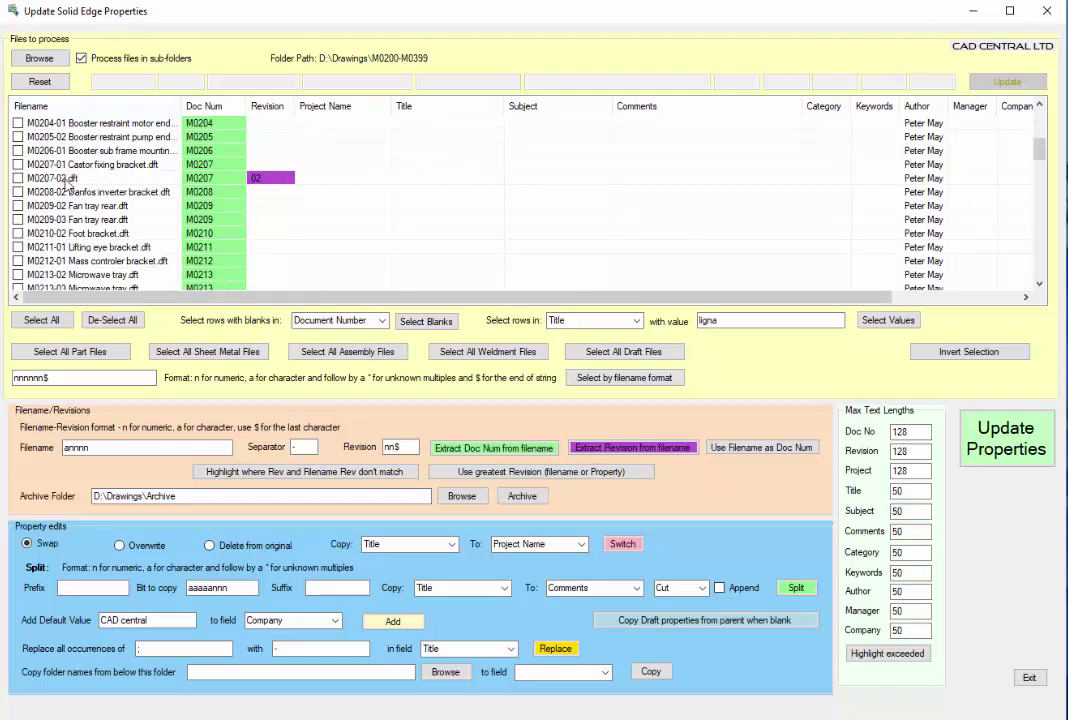
{"action": "scroll", "coordinate": [95, 190], "scroll_direction": "down", "scroll_amount": 8}
{"action": "scroll", "coordinate": [104, 205], "scroll_direction": "down", "scroll_amount": 10}
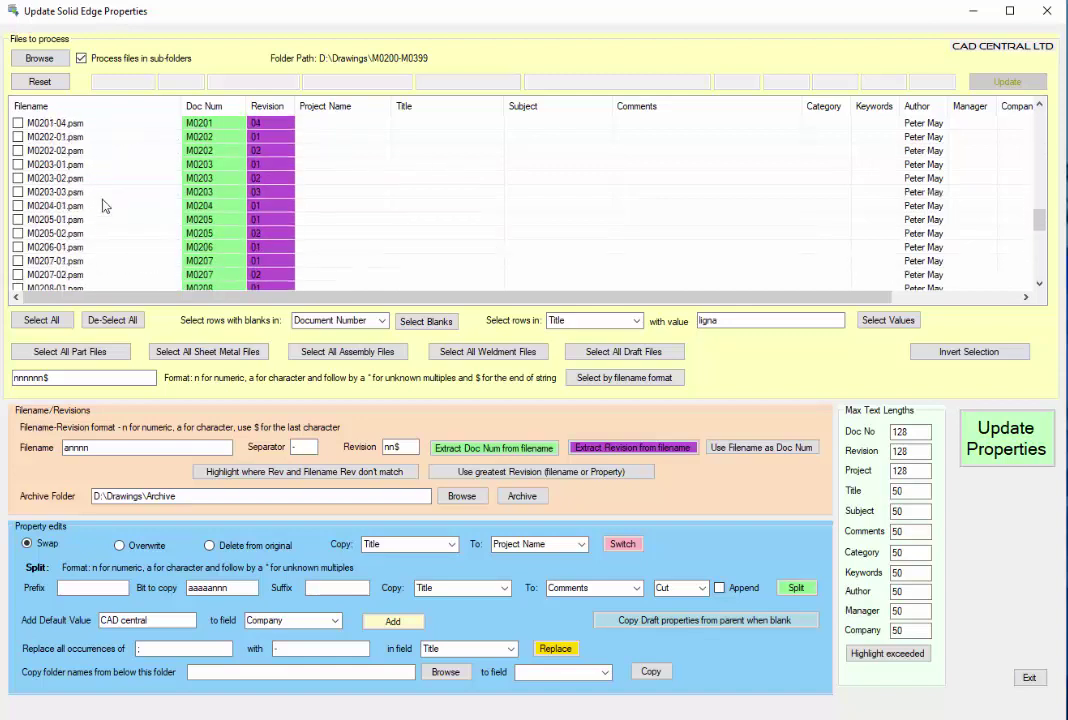
{"action": "scroll", "coordinate": [104, 183], "scroll_direction": "up", "scroll_amount": 6}
{"action": "scroll", "coordinate": [101, 187], "scroll_direction": "up", "scroll_amount": 15}
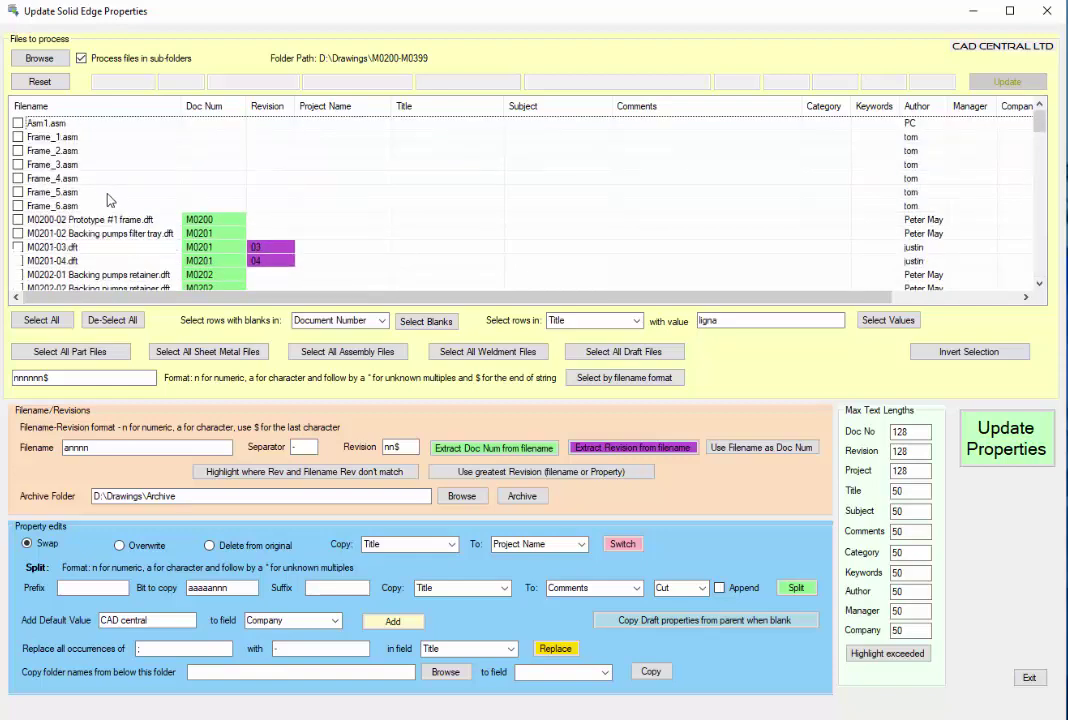
{"action": "scroll", "coordinate": [95, 172], "scroll_direction": "down", "scroll_amount": 3}
{"action": "scroll", "coordinate": [100, 175], "scroll_direction": "up", "scroll_amount": 2}
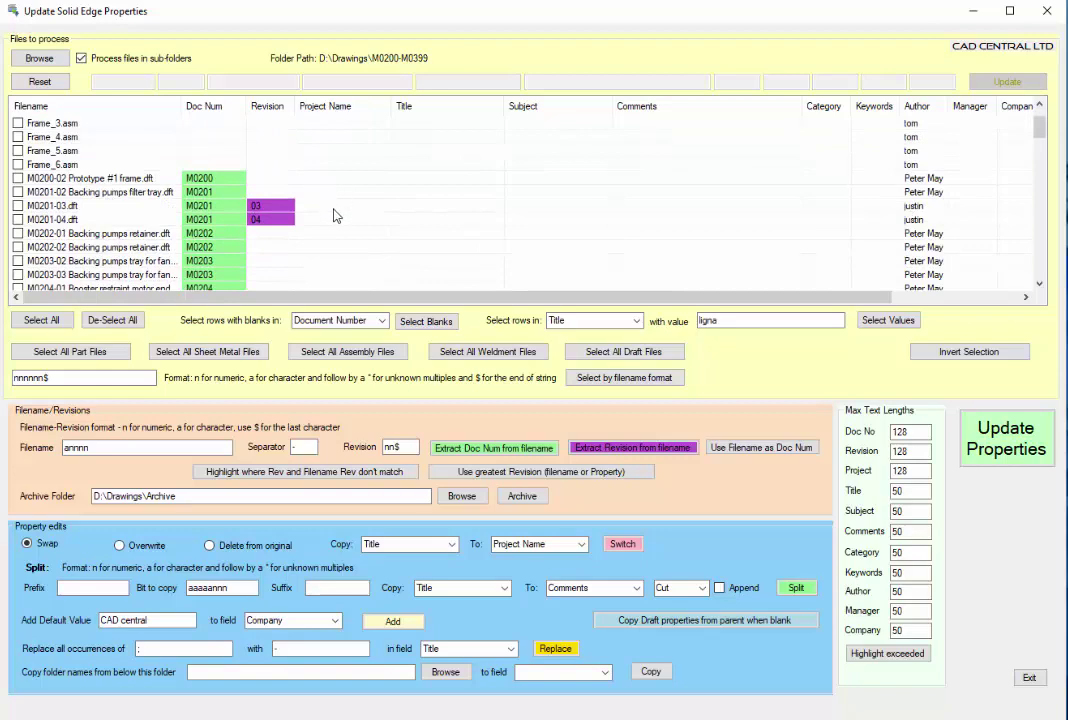
{"action": "scroll", "coordinate": [335, 217], "scroll_direction": "down", "scroll_amount": 15}
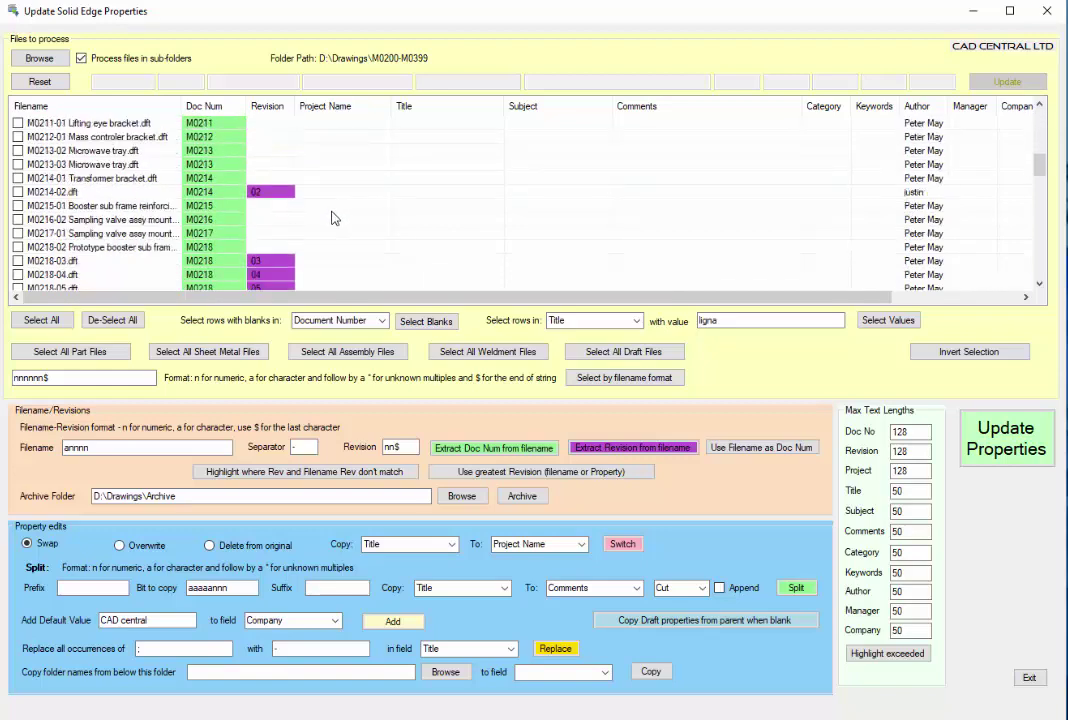
{"action": "scroll", "coordinate": [335, 217], "scroll_direction": "down", "scroll_amount": 8}
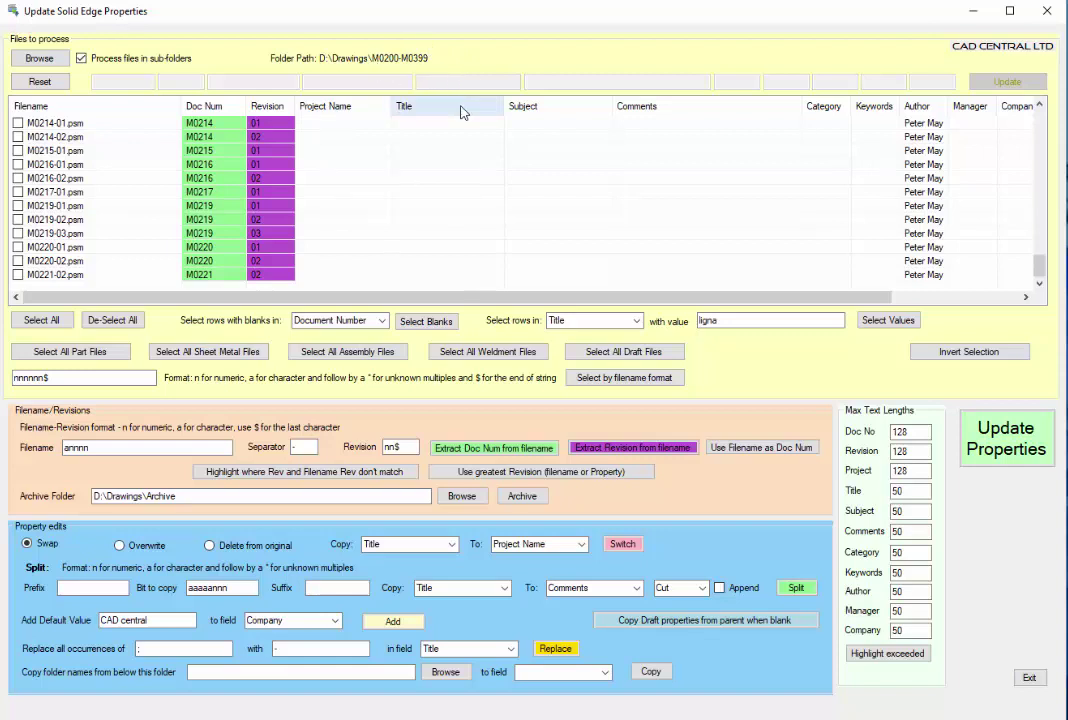
Choose D:\Drawings as the source folder whose names get copied.
{"action": "left_click", "coordinate": [446, 672]}
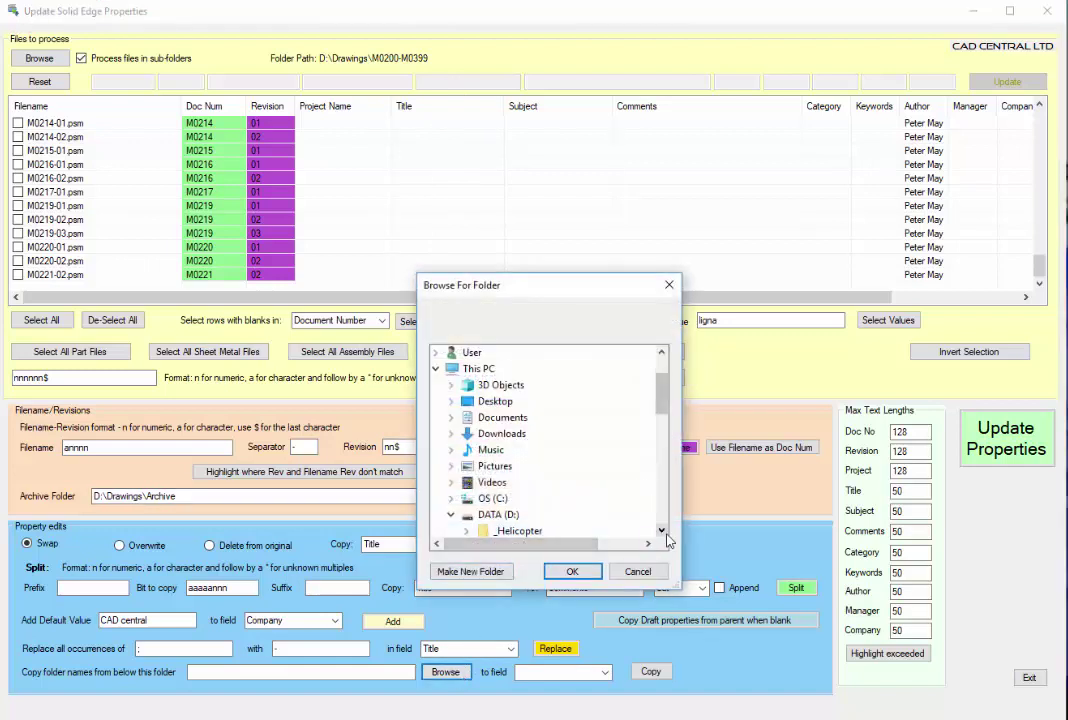
{"action": "left_click", "coordinate": [661, 530]}
{"action": "left_click", "coordinate": [661, 530]}
{"action": "left_click", "coordinate": [661, 530]}
{"action": "left_click", "coordinate": [661, 530]}
{"action": "left_click", "coordinate": [661, 530]}
{"action": "left_click", "coordinate": [661, 530]}
{"action": "left_click", "coordinate": [661, 530]}
{"action": "left_click", "coordinate": [661, 530]}
{"action": "left_click", "coordinate": [661, 530]}
{"action": "left_click", "coordinate": [661, 530]}
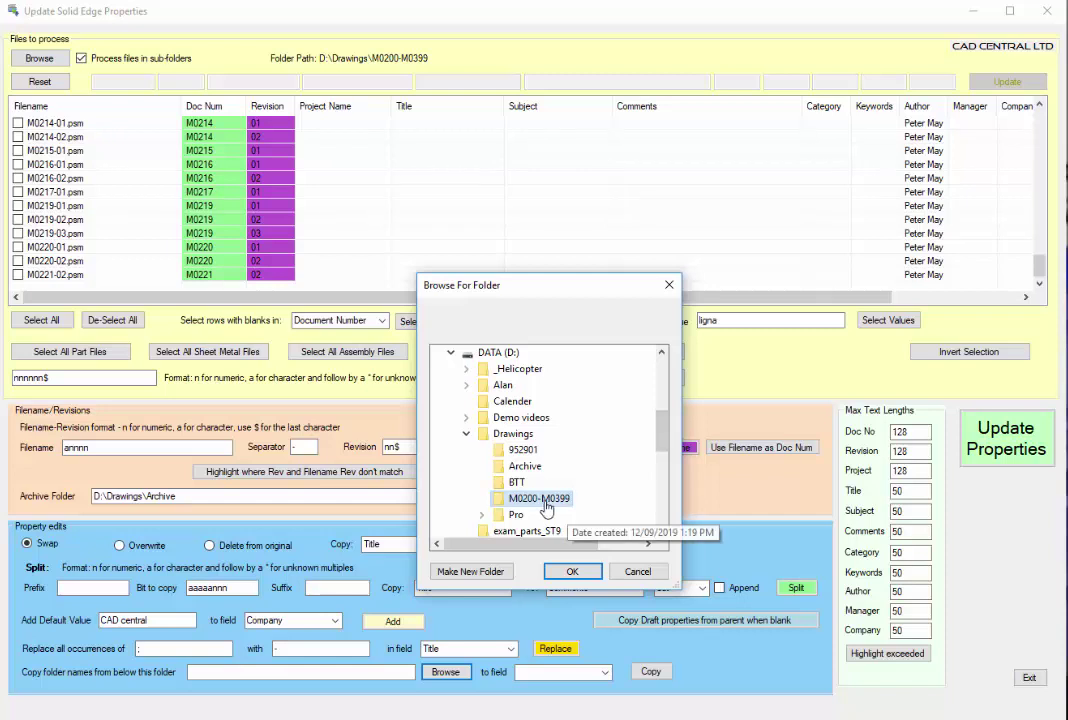
{"action": "left_click", "coordinate": [513, 433]}
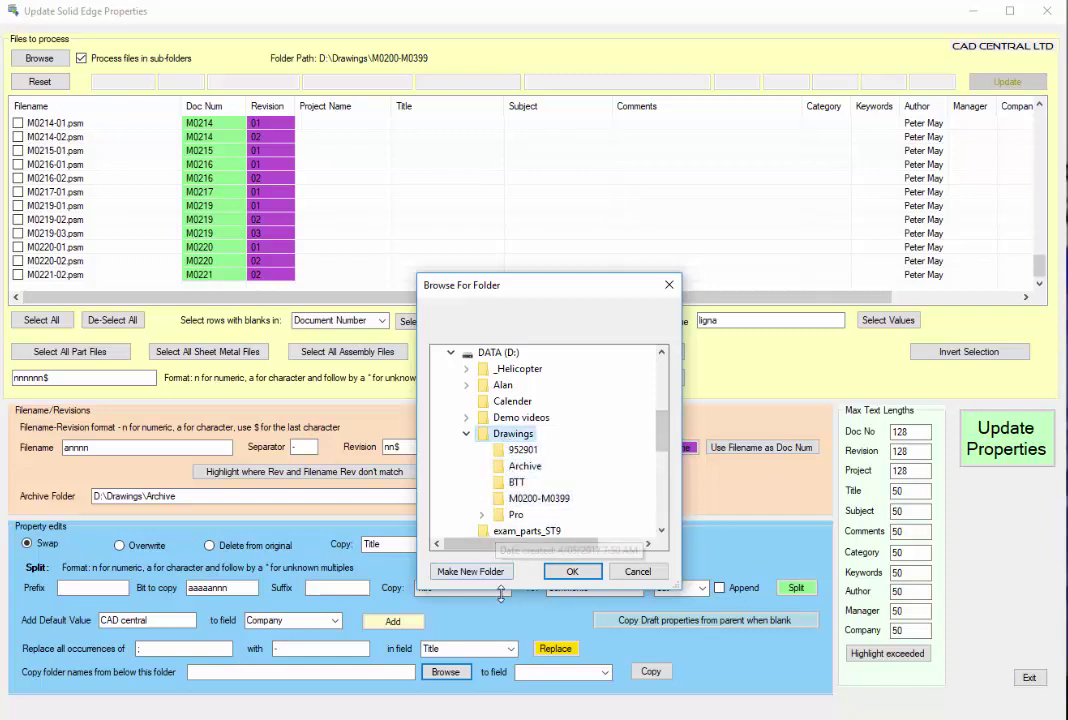
{"action": "left_click", "coordinate": [572, 571]}
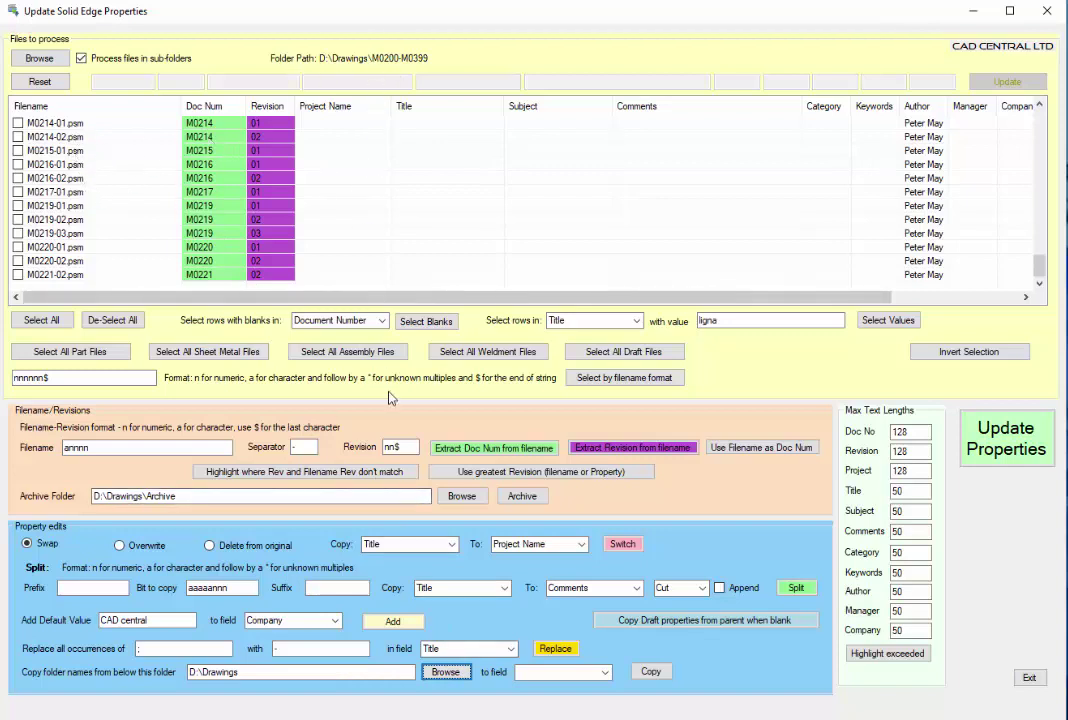
Set the target property to Keywords and run Copy, which warns that no files are selected.
{"action": "left_click", "coordinate": [607, 674]}
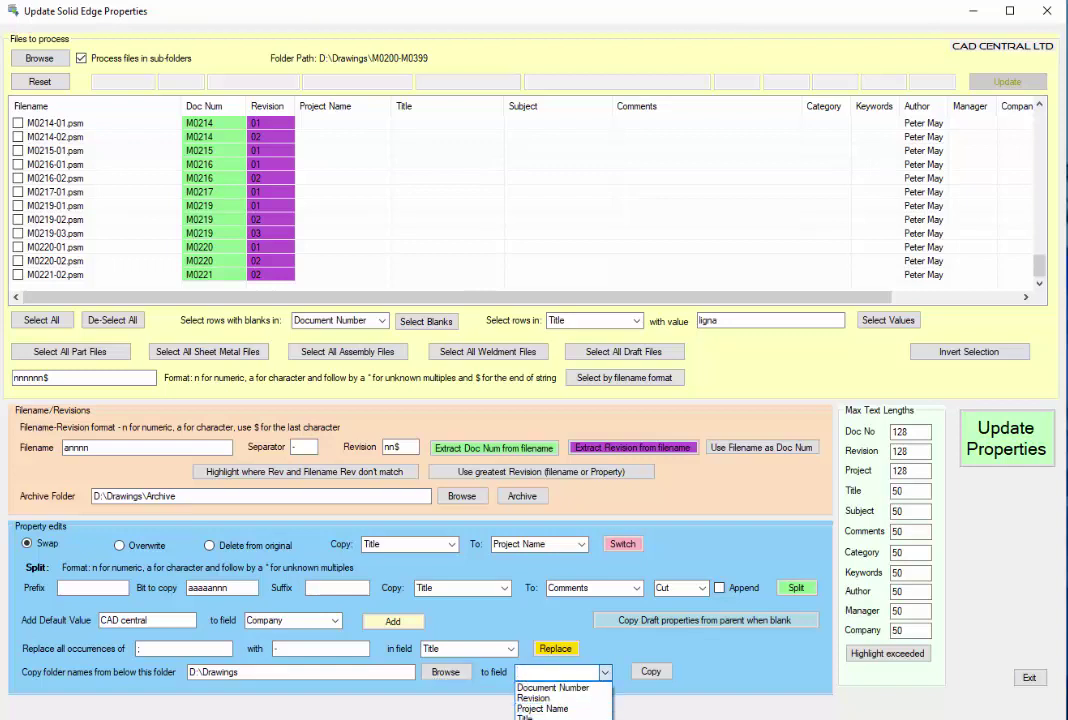
{"action": "key", "text": "k"}
{"action": "key", "text": "Return"}
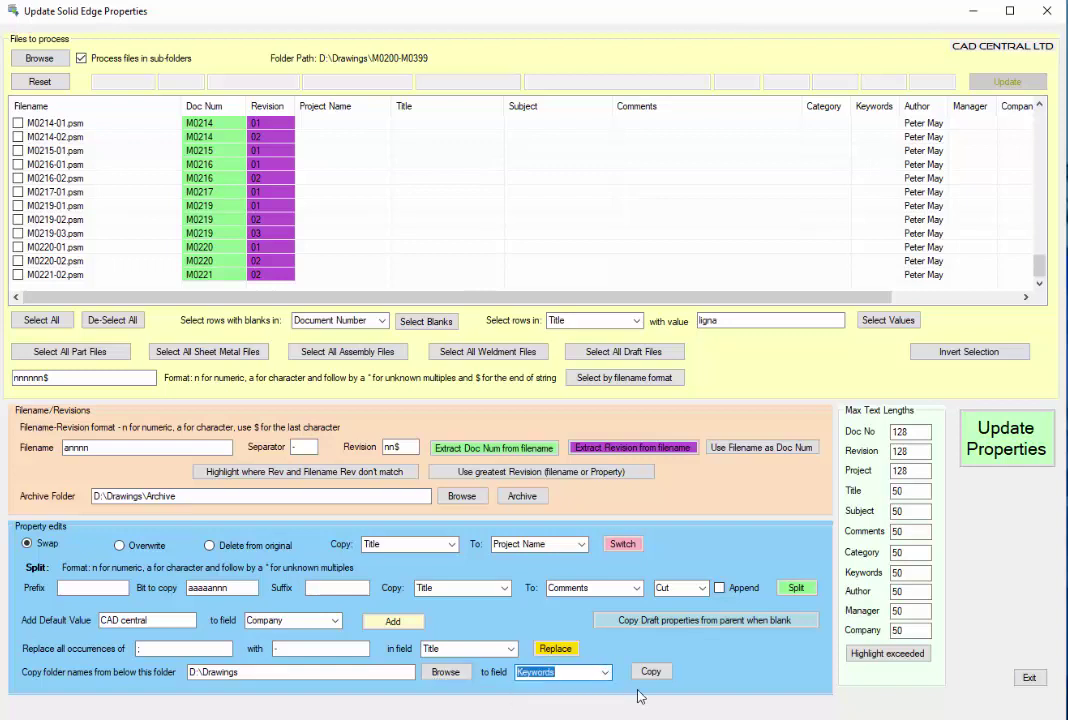
{"action": "left_click", "coordinate": [648, 673]}
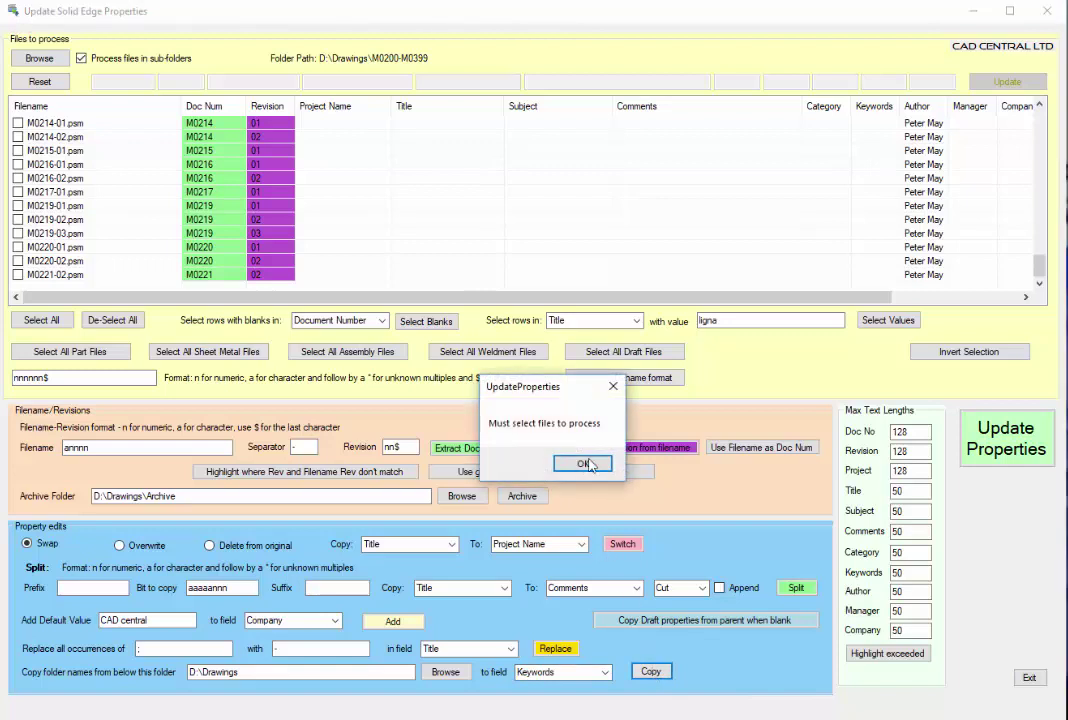
Select all files and copy the folder name M0200-M0399 into their Keywords.
{"action": "left_click", "coordinate": [585, 463]}
{"action": "left_click", "coordinate": [60, 322]}
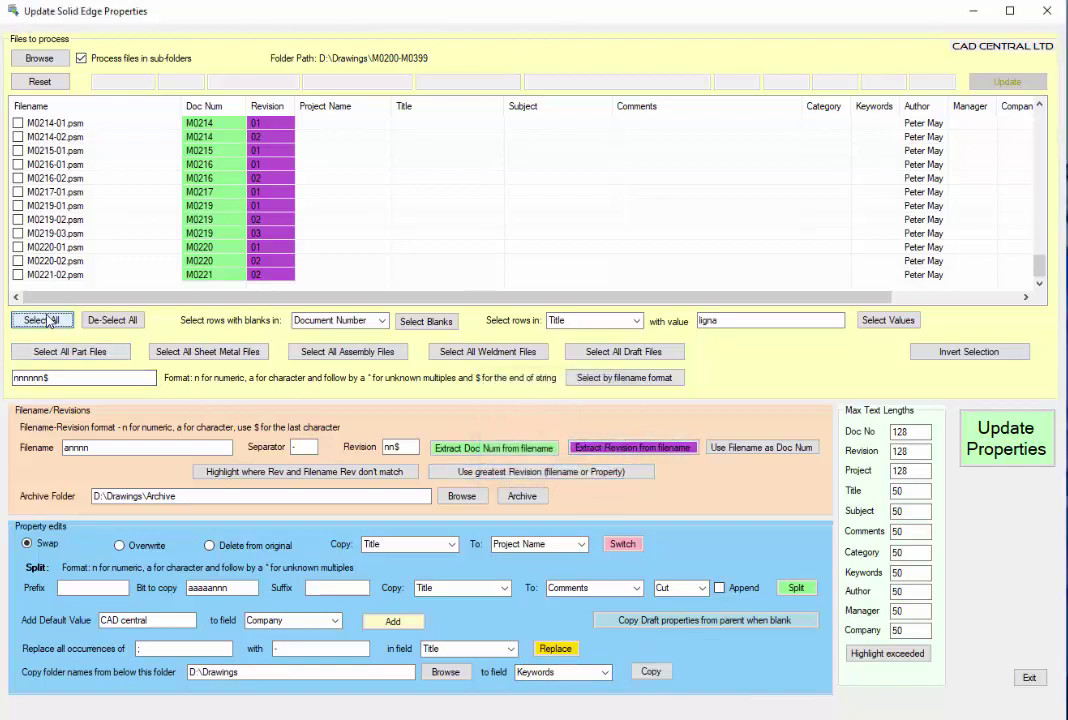
{"action": "left_click", "coordinate": [650, 671]}
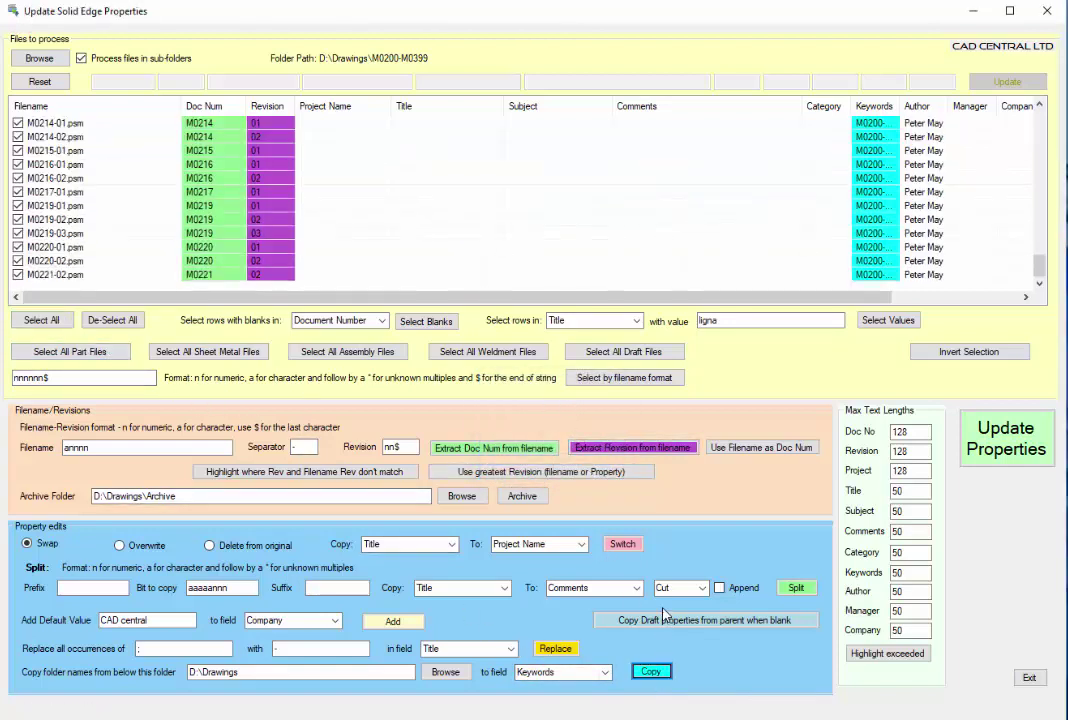
Widen the Keywords column so the full M0200-M0399 values show.
{"action": "left_click_drag", "start_coordinate": [900, 106], "coordinate": [922, 106]}
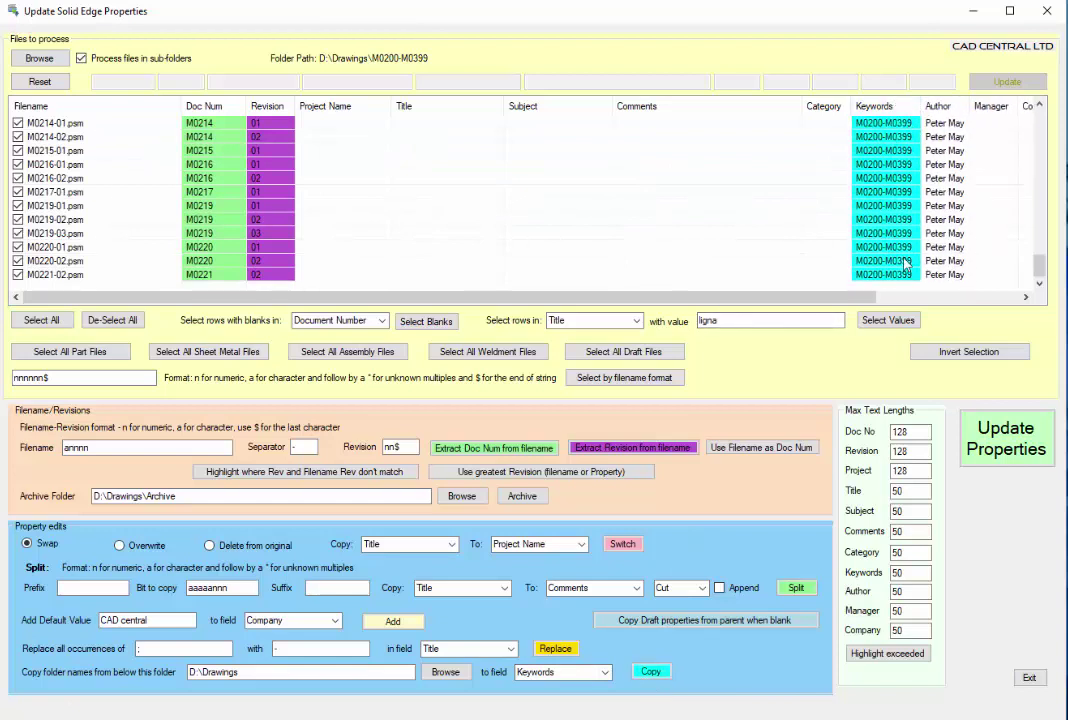
{"action": "scroll", "coordinate": [905, 262], "scroll_direction": "up", "scroll_amount": 10}
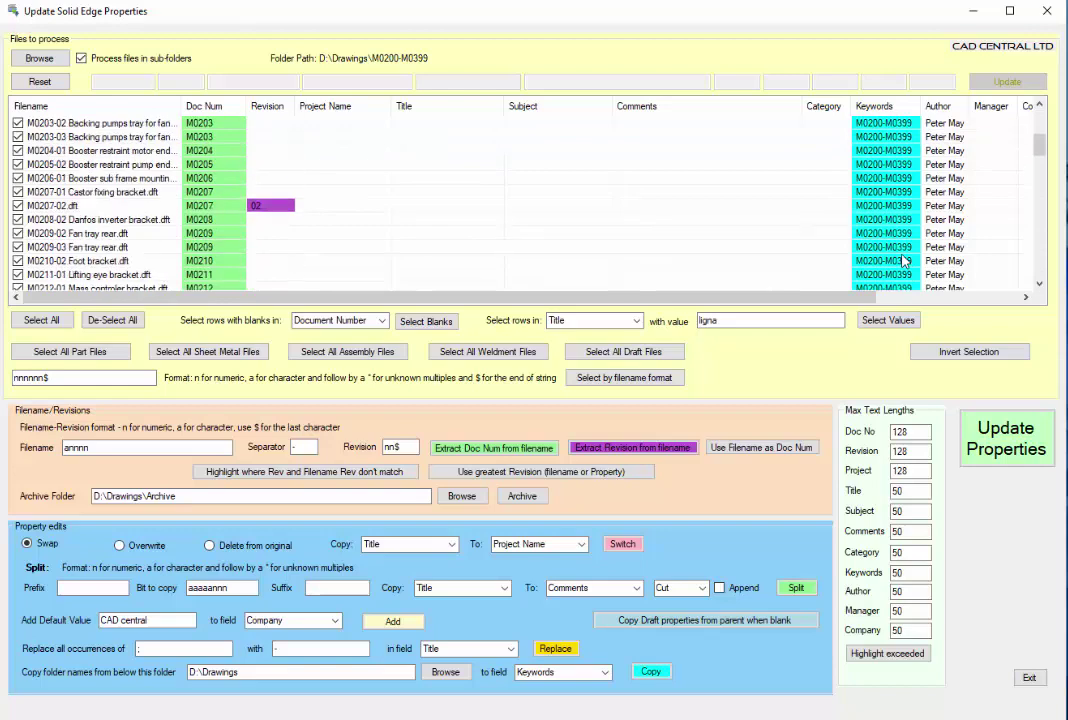
{"action": "scroll", "coordinate": [905, 262], "scroll_direction": "up", "scroll_amount": 5}
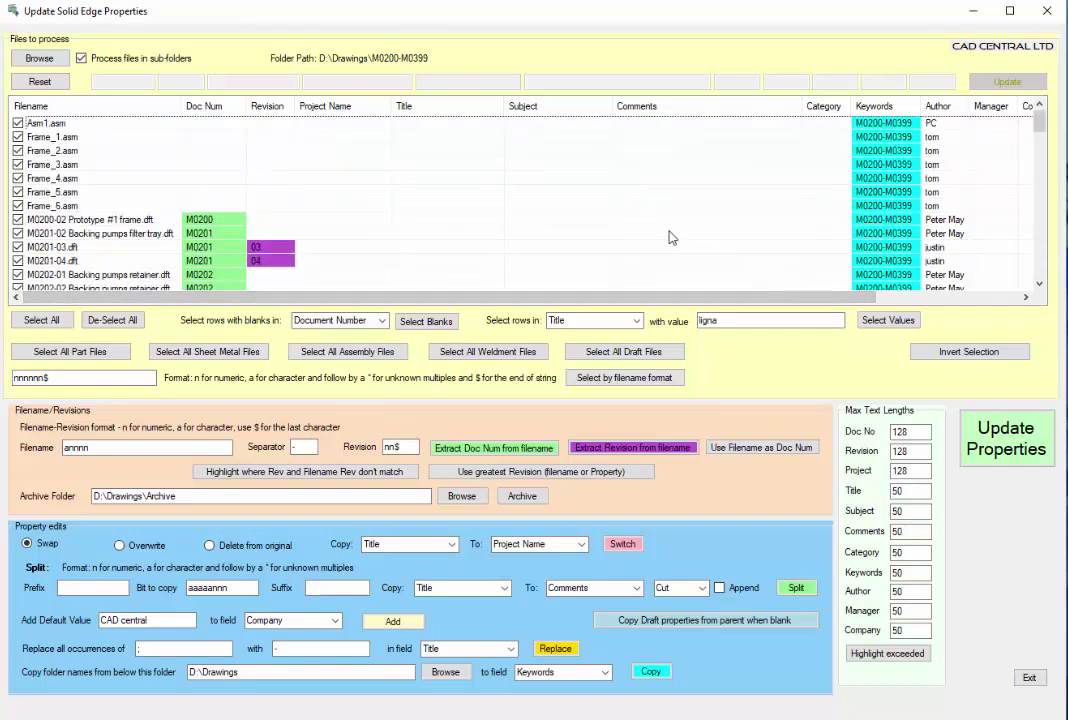
Set the Revision of M0200-02 Prototype #1 frame.dft to 02 and apply it.
{"action": "left_click", "coordinate": [231, 140]}
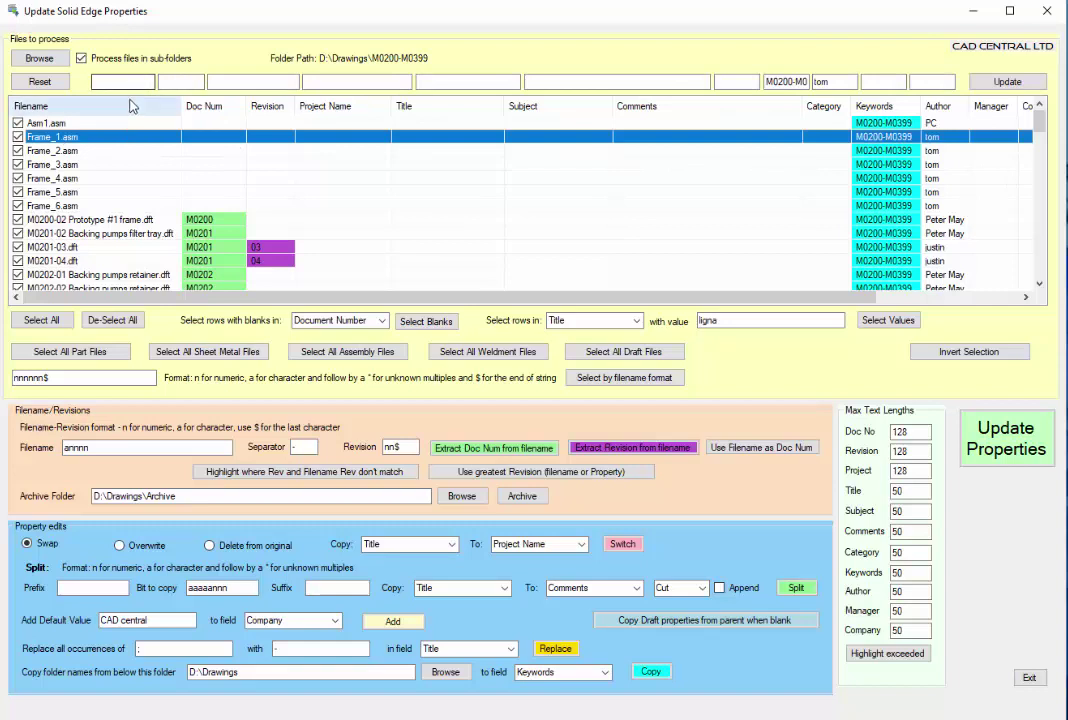
{"action": "left_click", "coordinate": [190, 219]}
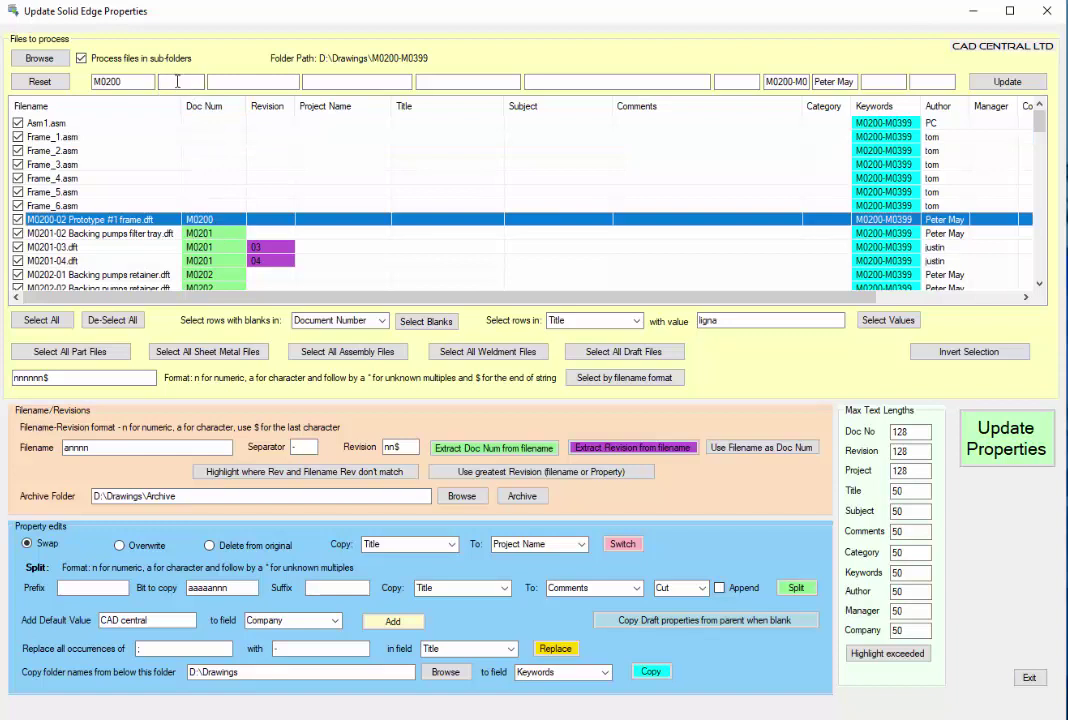
{"action": "left_click", "coordinate": [177, 81]}
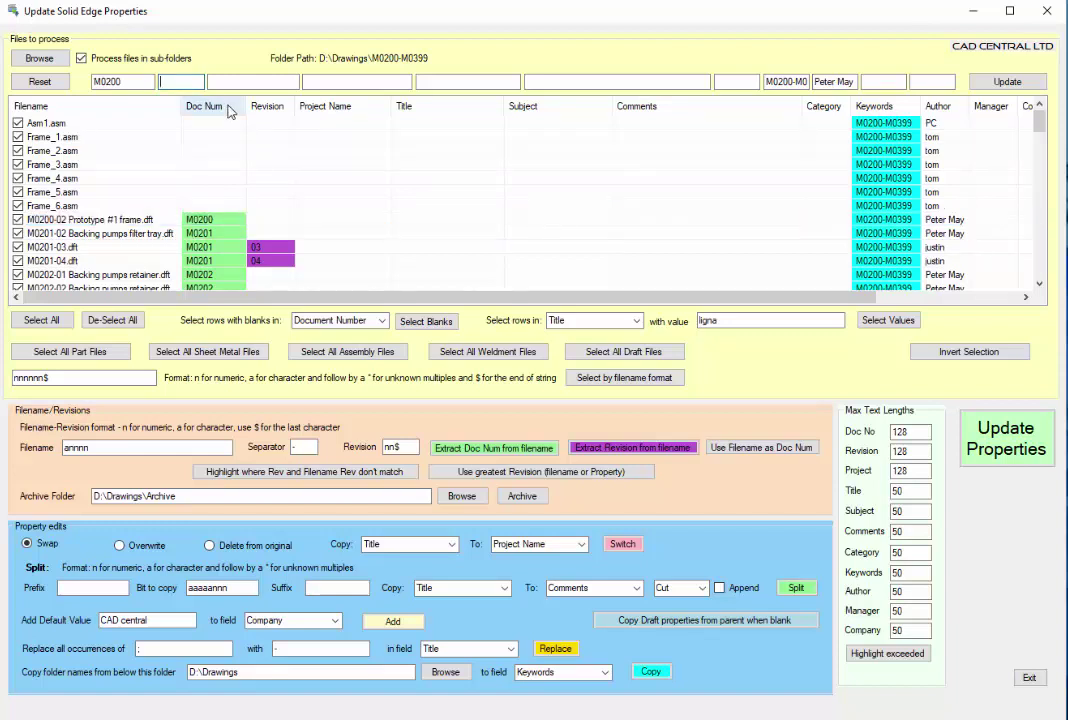
{"action": "type", "text": "02"}
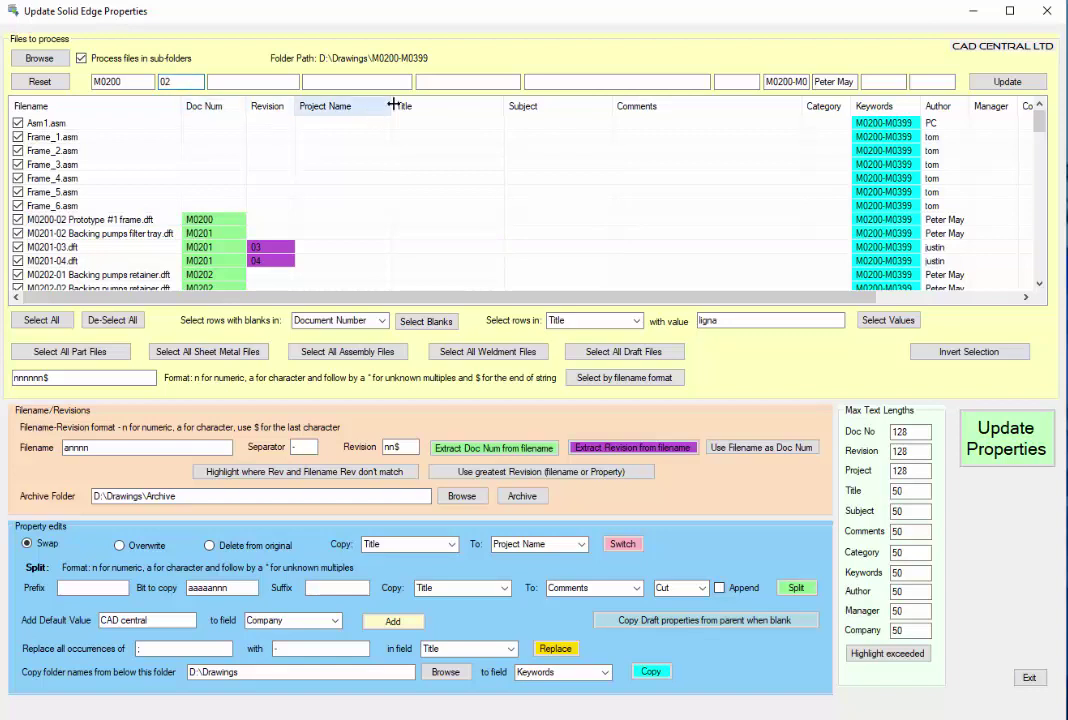
{"action": "left_click", "coordinate": [1003, 81]}
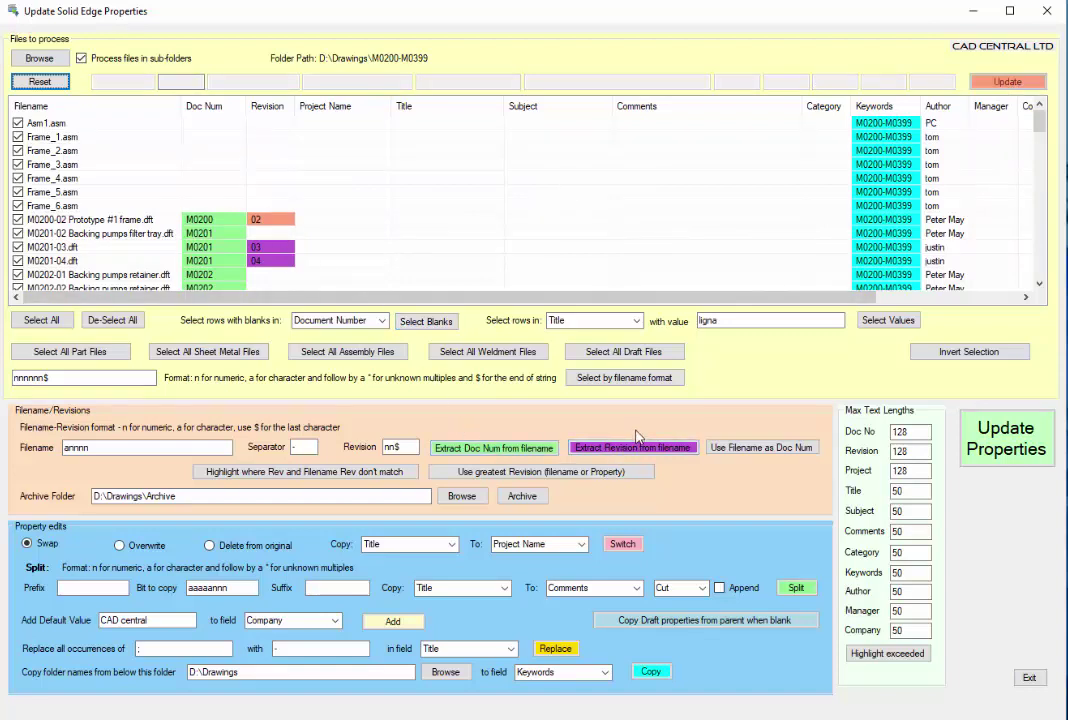
Set the Keywords maximum text length to 10 and highlight values exceeding it.
{"action": "scroll", "coordinate": [357, 230], "scroll_direction": "down", "scroll_amount": 8}
{"action": "scroll", "coordinate": [357, 230], "scroll_direction": "down", "scroll_amount": 3}
{"action": "scroll", "coordinate": [360, 233], "scroll_direction": "up", "scroll_amount": 10}
{"action": "double_click", "coordinate": [897, 573]}
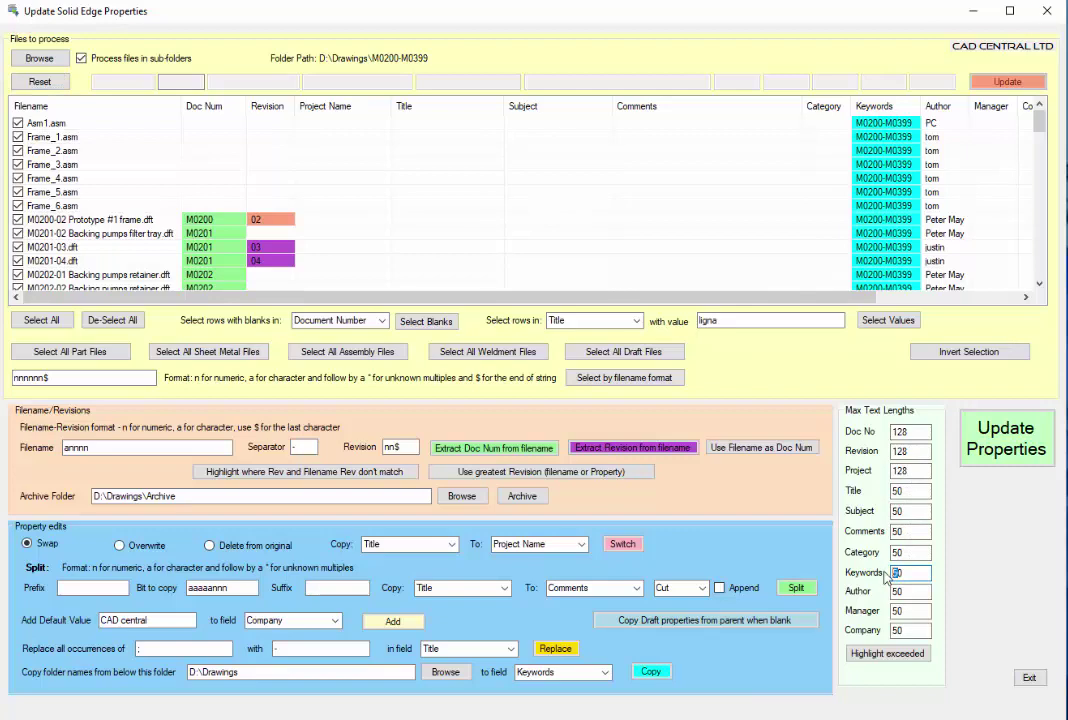
{"action": "type", "text": "10"}
{"action": "left_click", "coordinate": [890, 653]}
Scroll through the file list to review the flagged Keywords values.
{"action": "scroll", "coordinate": [955, 196], "scroll_direction": "down", "scroll_amount": 10}
{"action": "scroll", "coordinate": [955, 196], "scroll_direction": "up", "scroll_amount": 10}
{"action": "scroll", "coordinate": [905, 201], "scroll_direction": "down", "scroll_amount": 10}
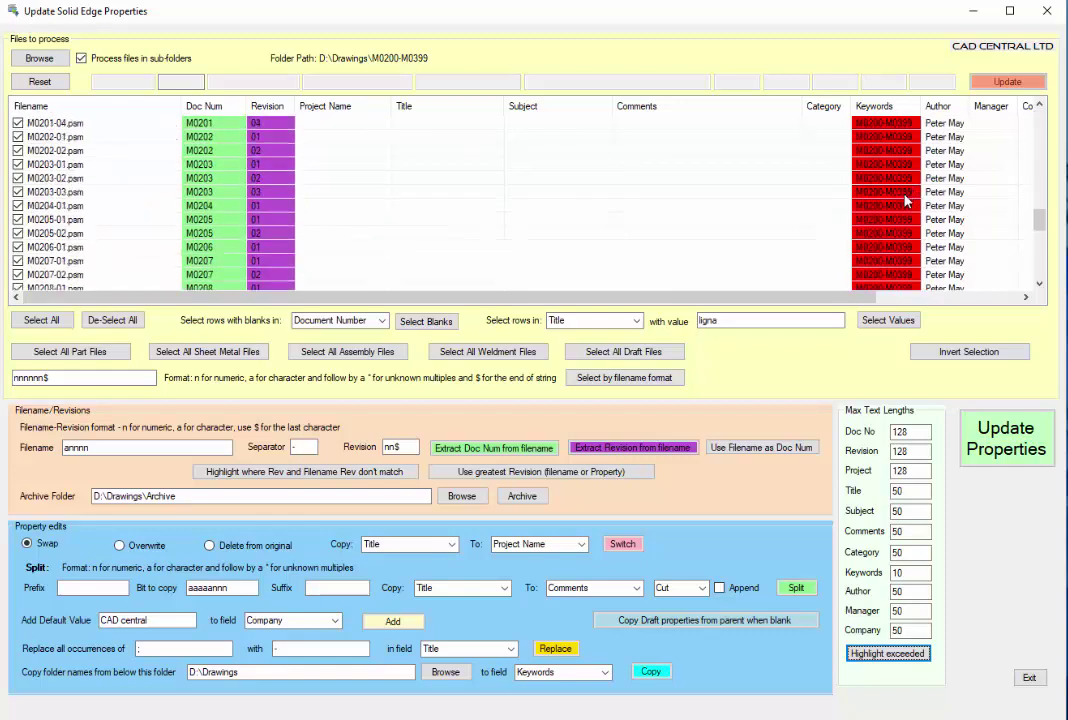
{"action": "scroll", "coordinate": [905, 201], "scroll_direction": "down", "scroll_amount": 8}
{"action": "scroll", "coordinate": [905, 206], "scroll_direction": "up", "scroll_amount": 7}
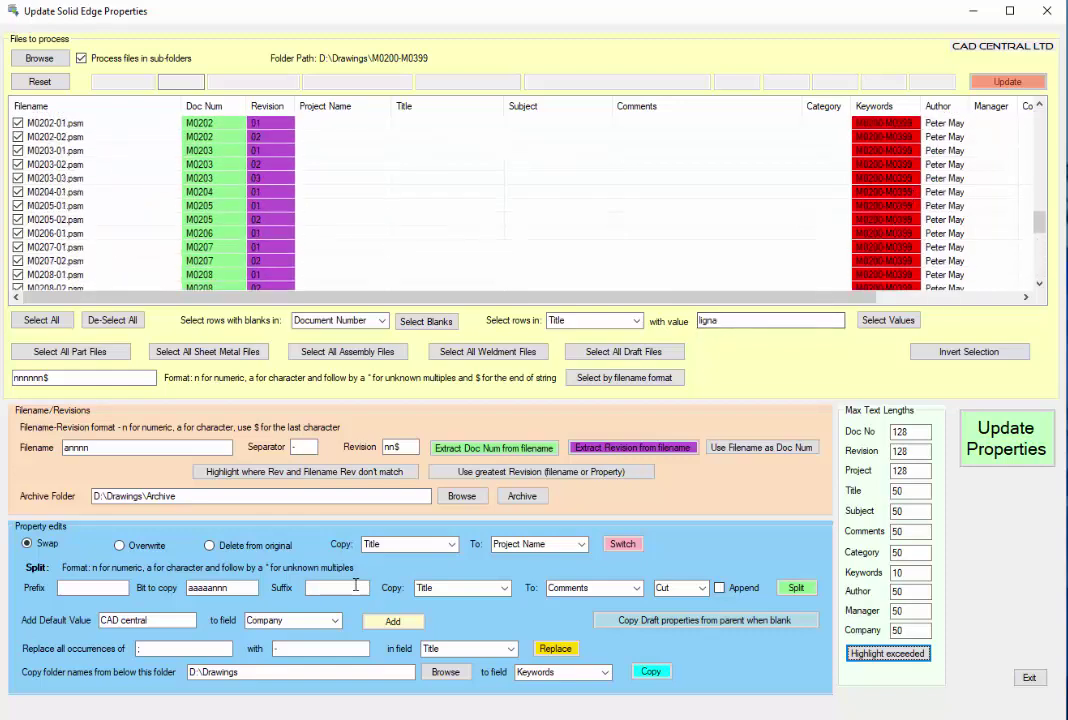
{"action": "left_click", "coordinate": [165, 649]}
{"action": "scroll", "coordinate": [832, 220], "scroll_direction": "up", "scroll_amount": 5}
{"action": "scroll", "coordinate": [832, 220], "scroll_direction": "up", "scroll_amount": 5}
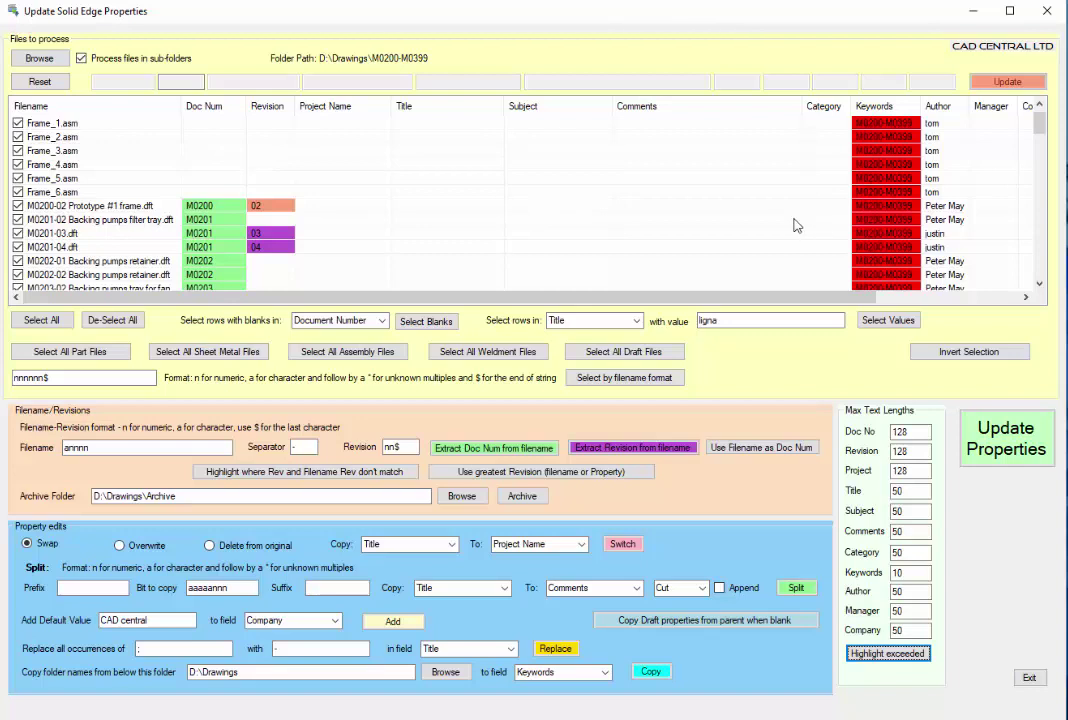